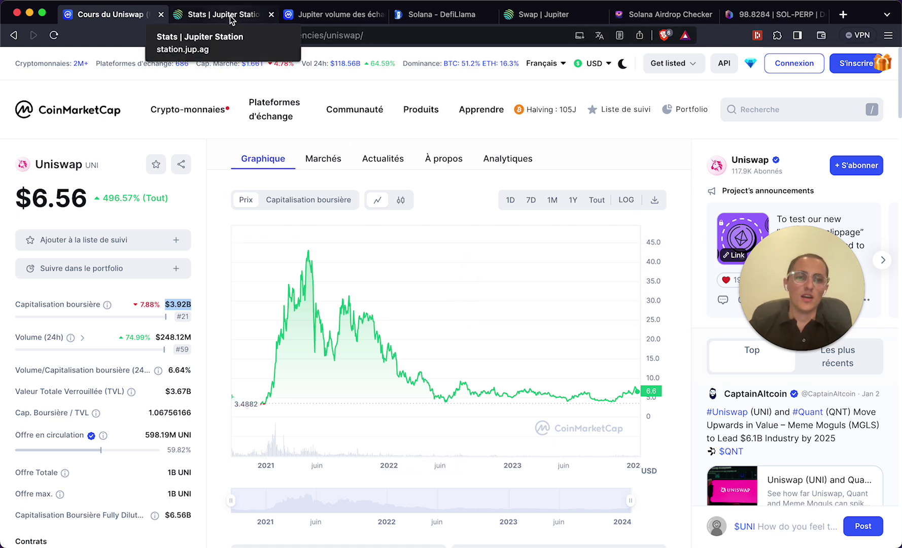
# Examine Solana's total value locked and its protocol rankings on DefiLlama.
pyautogui.click(446, 20)
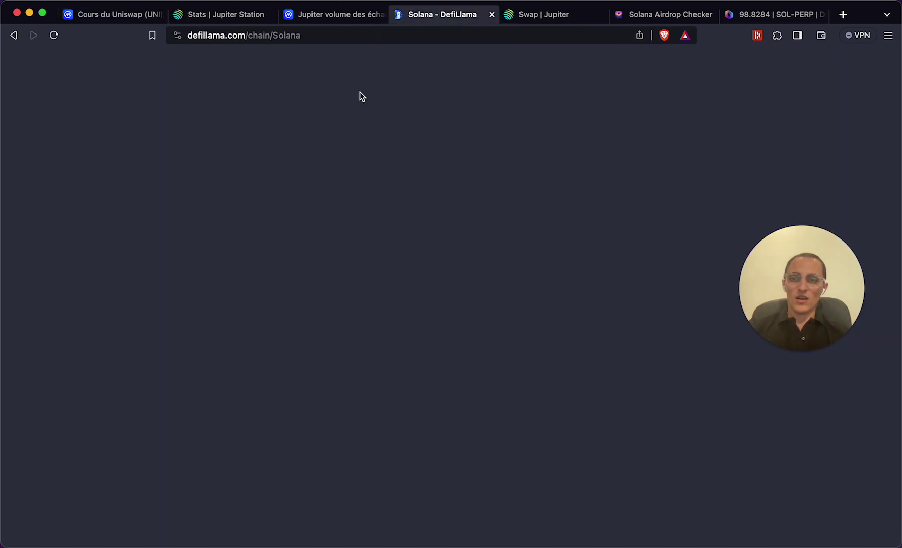
pyautogui.scroll(6, 310, 187)
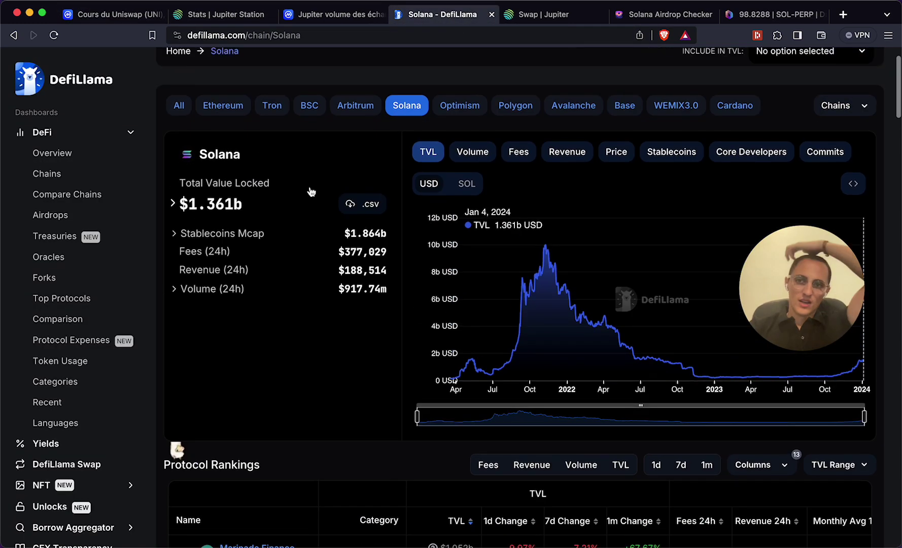
pyautogui.scroll(-4, 297, 286)
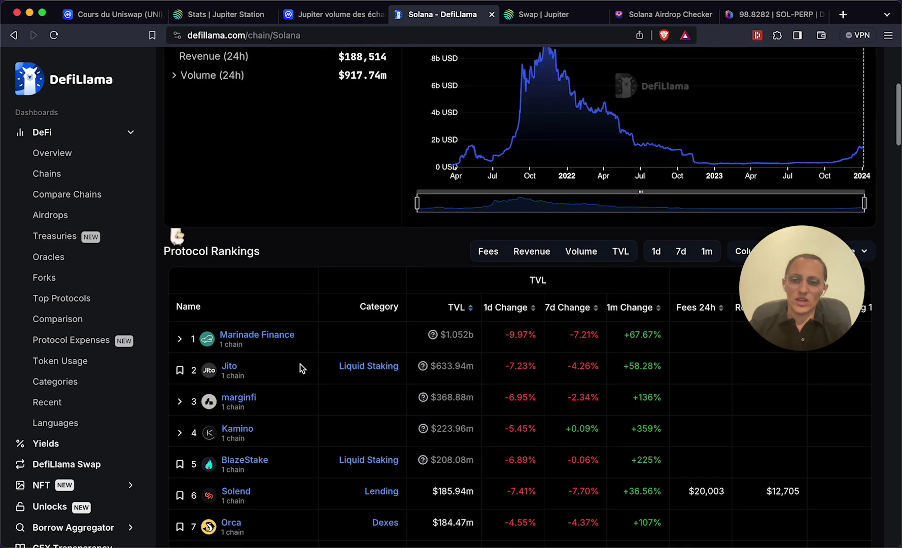
pyautogui.scroll(-3, 327, 374)
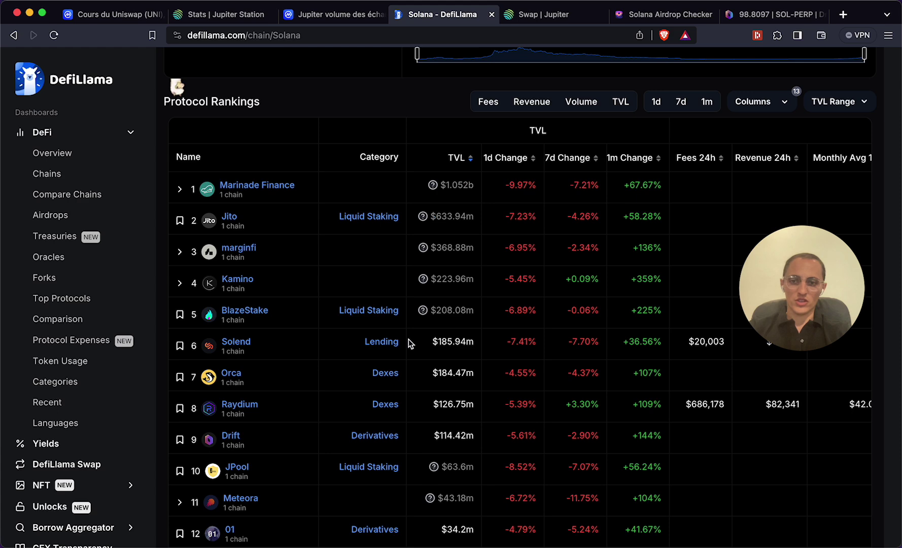
pyautogui.scroll(-2, 354, 279)
pyautogui.scroll(-3, 198, 384)
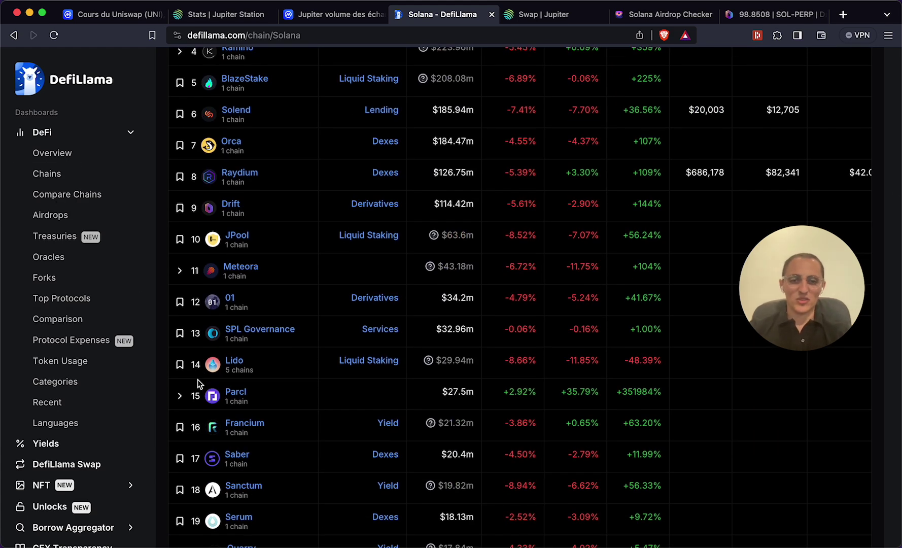
pyautogui.scroll(10, 198, 384)
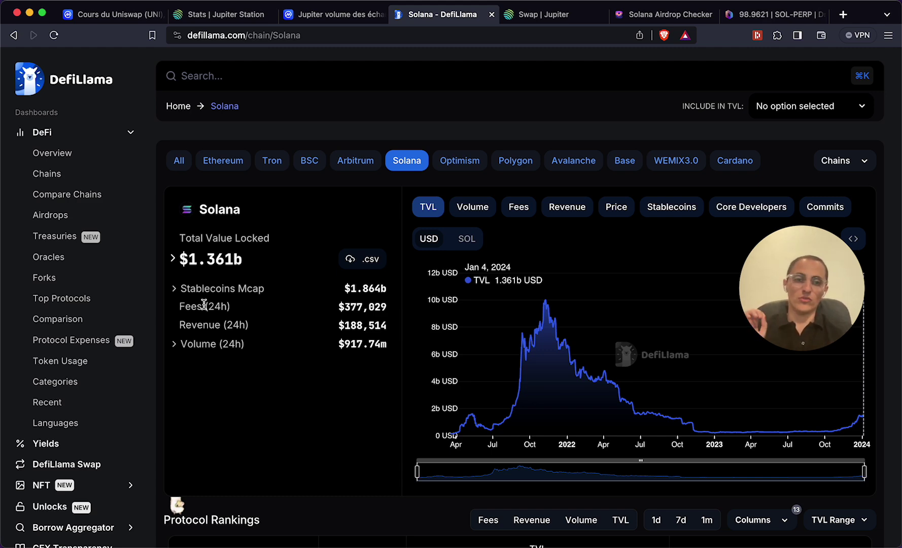
pyautogui.scroll(-5, 203, 304)
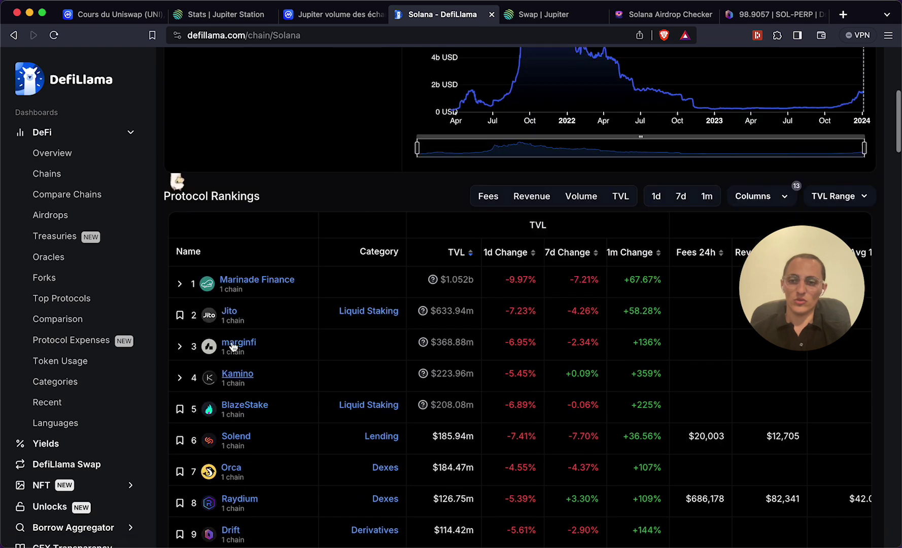
# Open Jito from the Solana protocol rankings and review its protocol information and overview.
pyautogui.click(229, 311)
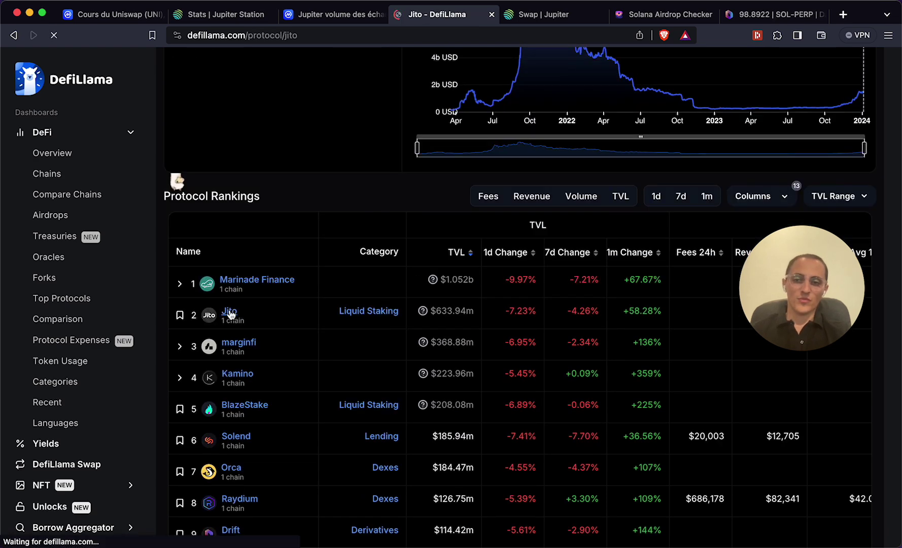
pyautogui.scroll(-9, 239, 387)
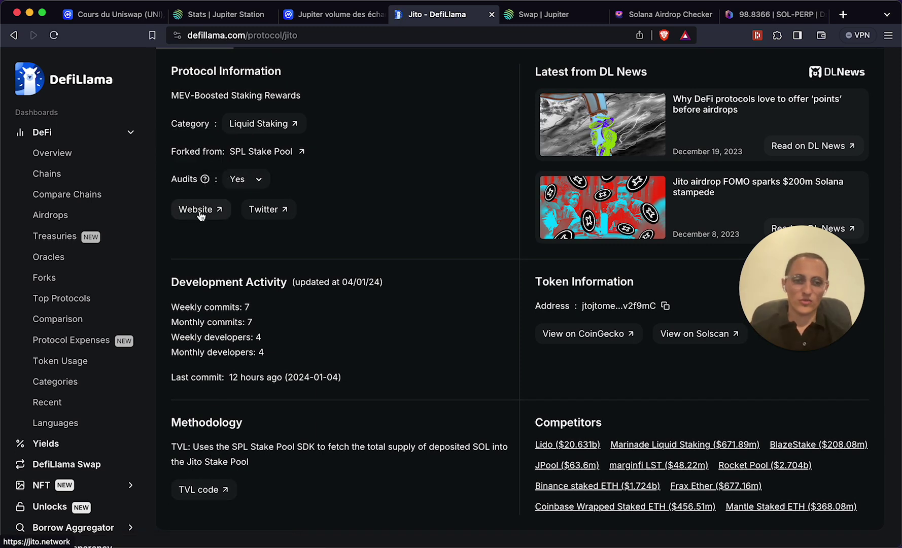
pyautogui.scroll(10, 261, 175)
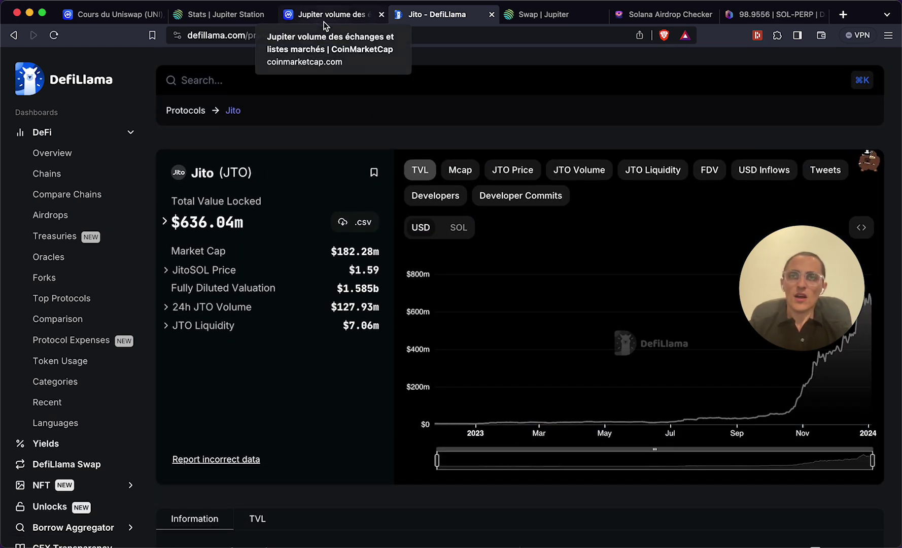
# View Jupiter's monthly trading volume stats and reload the USDT-ETH swap page.
pyautogui.click(556, 20)
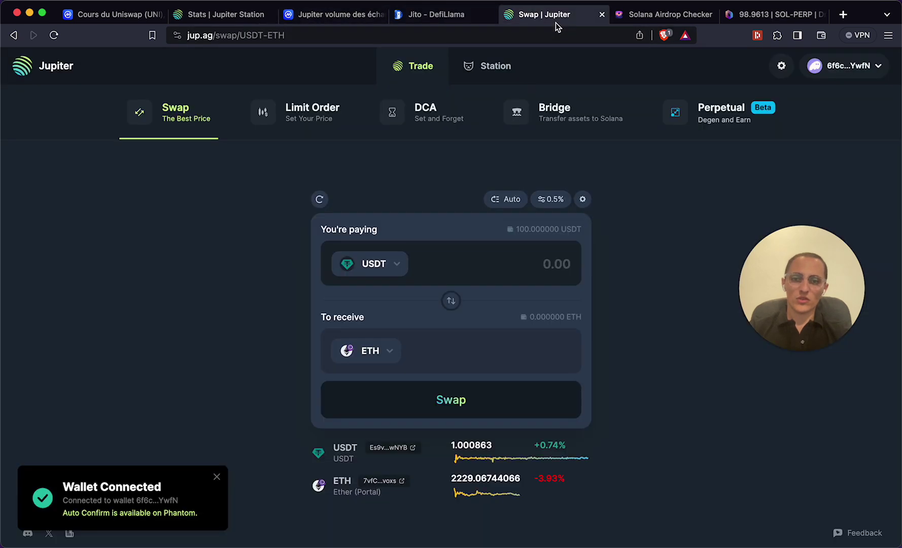
pyautogui.click(216, 22)
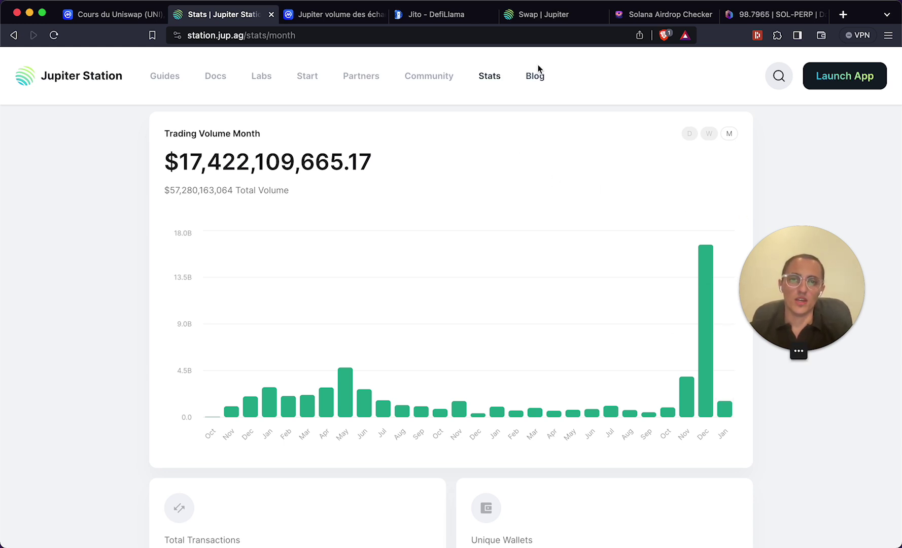
pyautogui.click(552, 15)
pyautogui.click(285, 36)
pyautogui.press('Return')
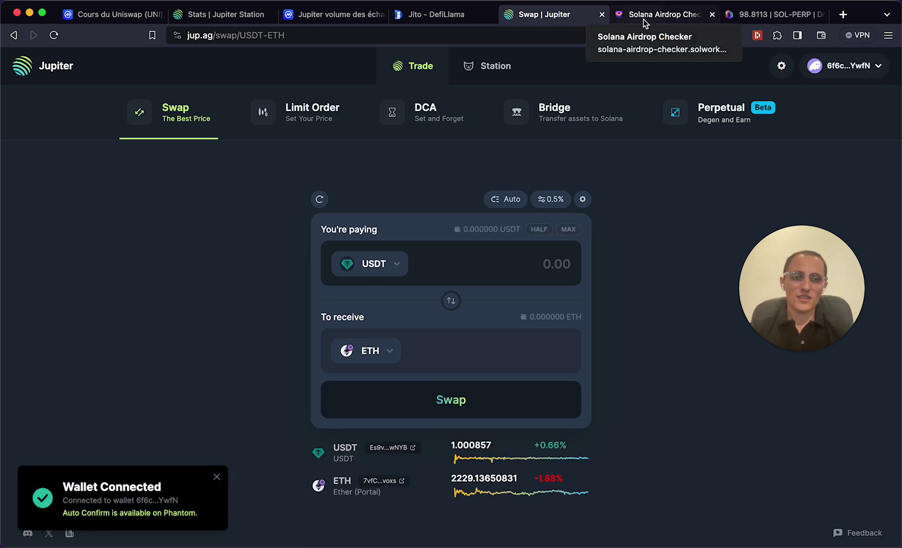
# Switch to the Solana Airdrop Checker page and highlight its web address.
pyautogui.click(643, 18)
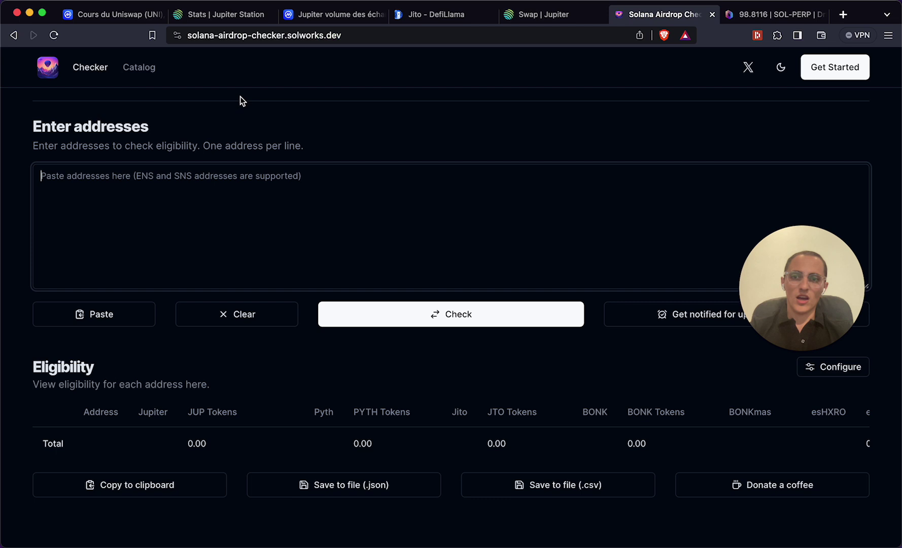
pyautogui.click(194, 36)
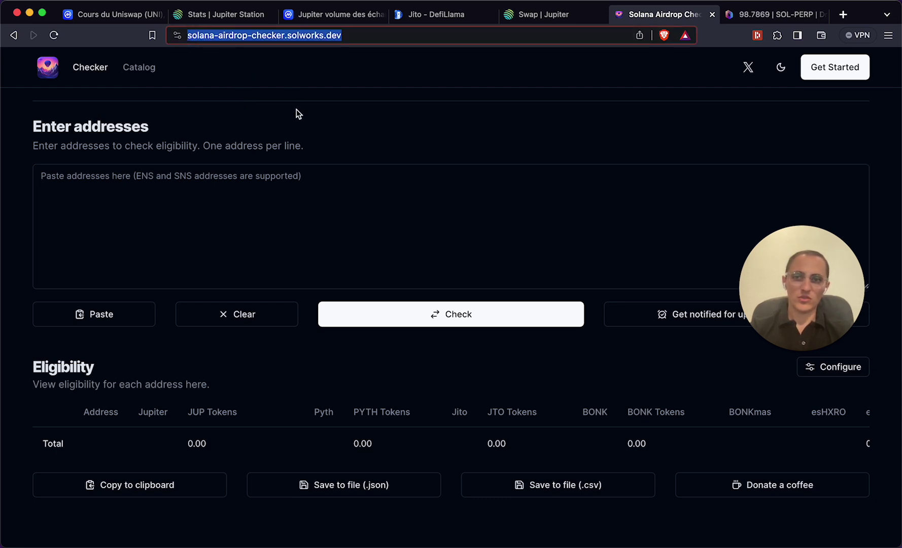
pyautogui.click(256, 176)
# In the Phantom wallet extension, switch to the Test_video account and copy its Solana address.
pyautogui.click(777, 35)
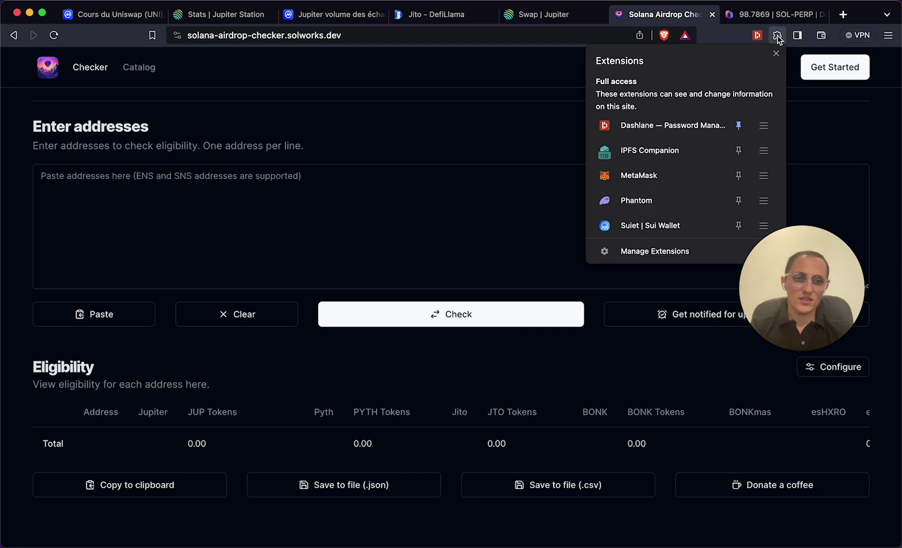
pyautogui.click(675, 199)
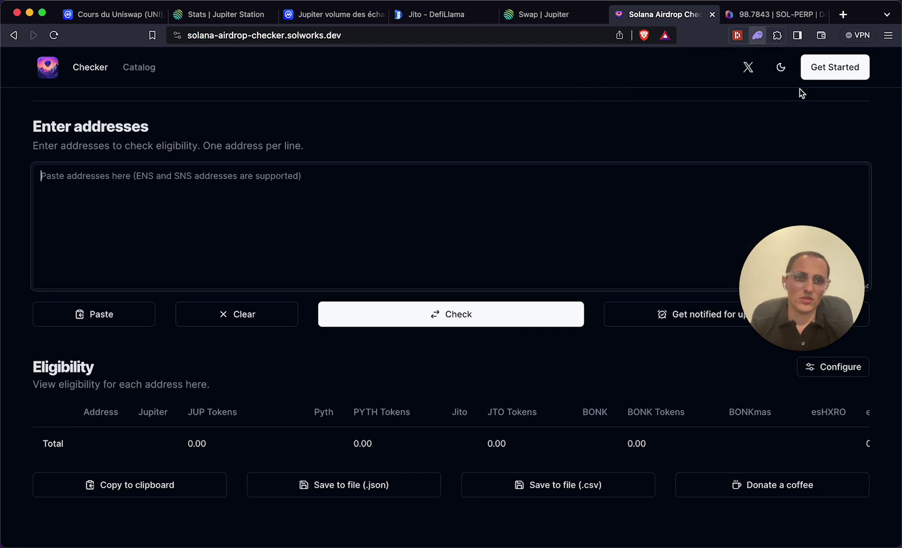
pyautogui.moveTo(697, 60)
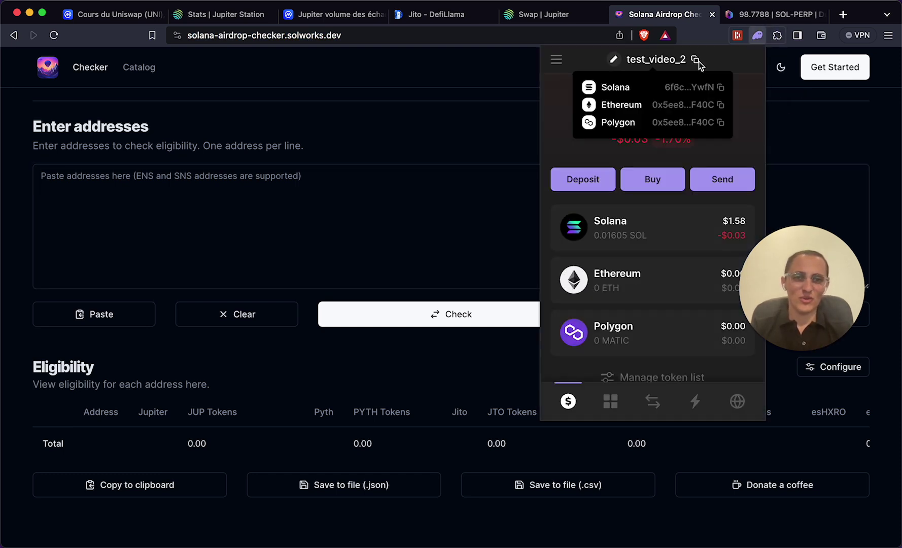
pyautogui.click(556, 59)
pyautogui.click(556, 152)
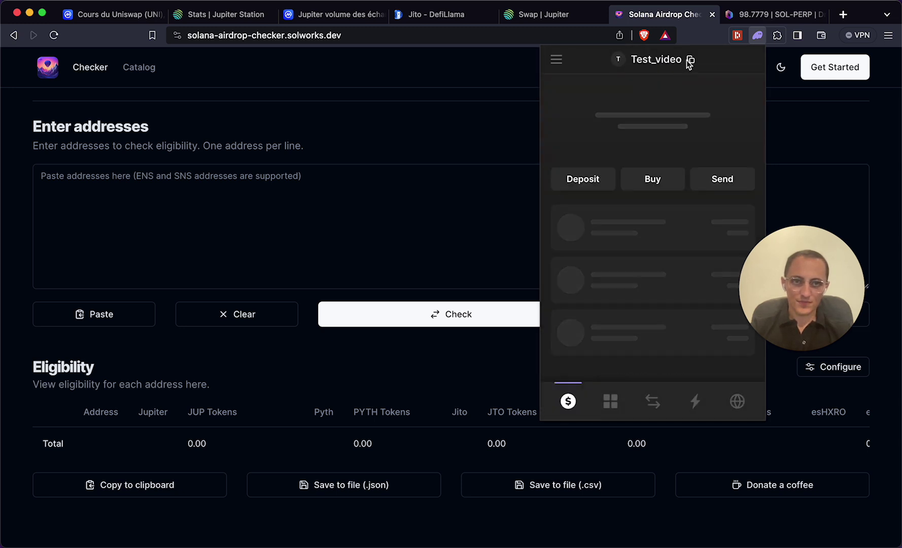
pyautogui.moveTo(691, 60)
pyautogui.click(718, 87)
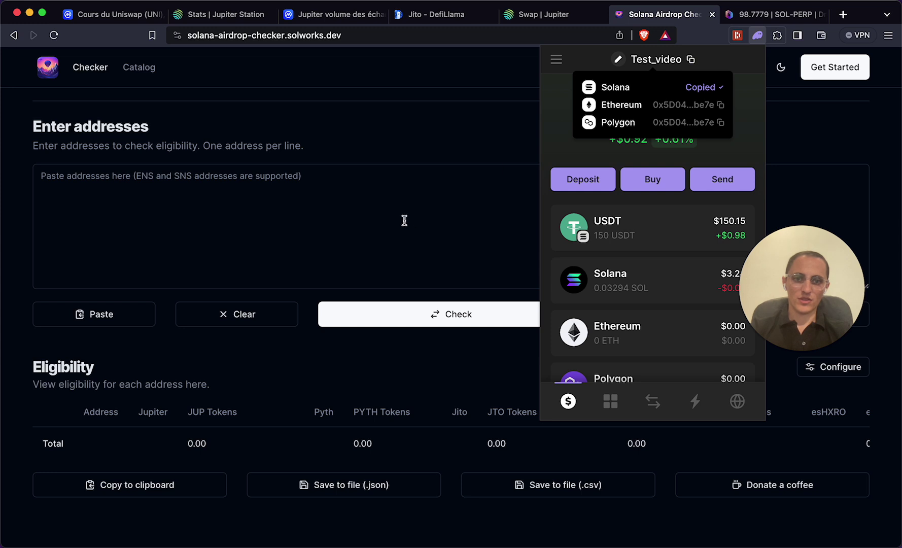
# Check the copied wallet address for airdrop eligibility and review the results for every listed airdrop.
pyautogui.click(405, 222)
pyautogui.press('super+v')
pyautogui.click(442, 317)
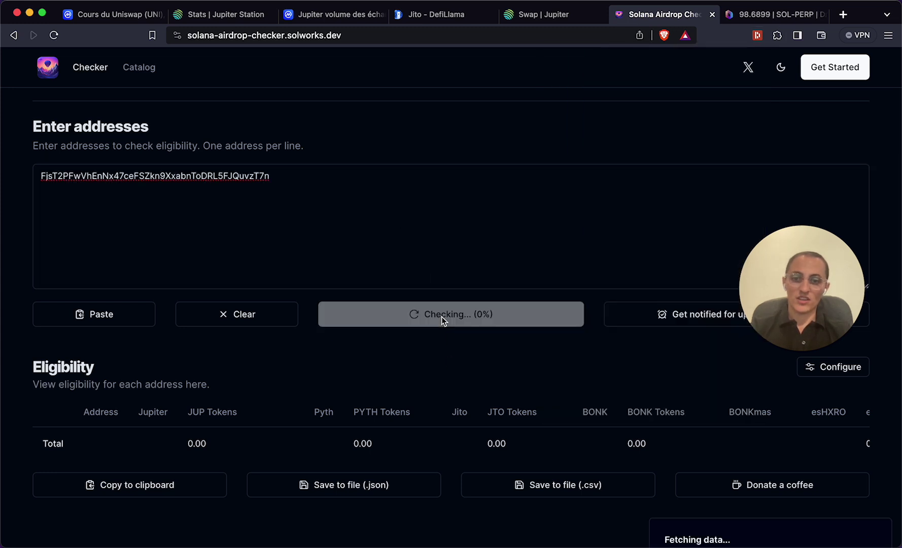
pyautogui.scroll(-2, 358, 376)
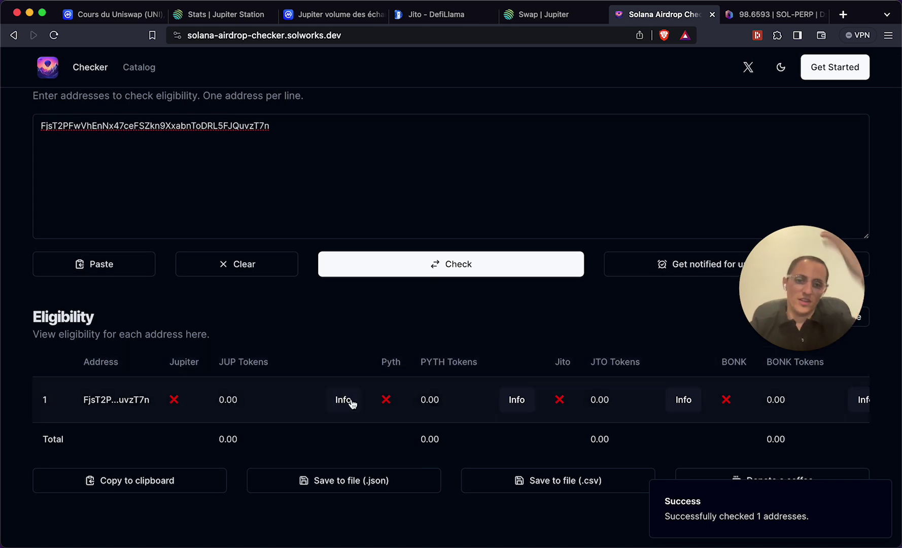
pyautogui.hscroll(10, 351, 399)
pyautogui.hscroll(8, 351, 399)
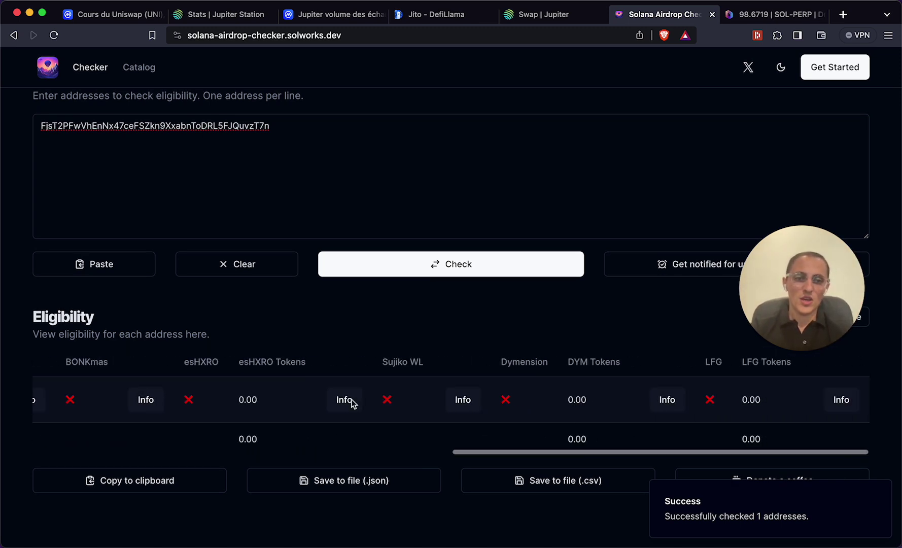
pyautogui.hscroll(-20, 352, 401)
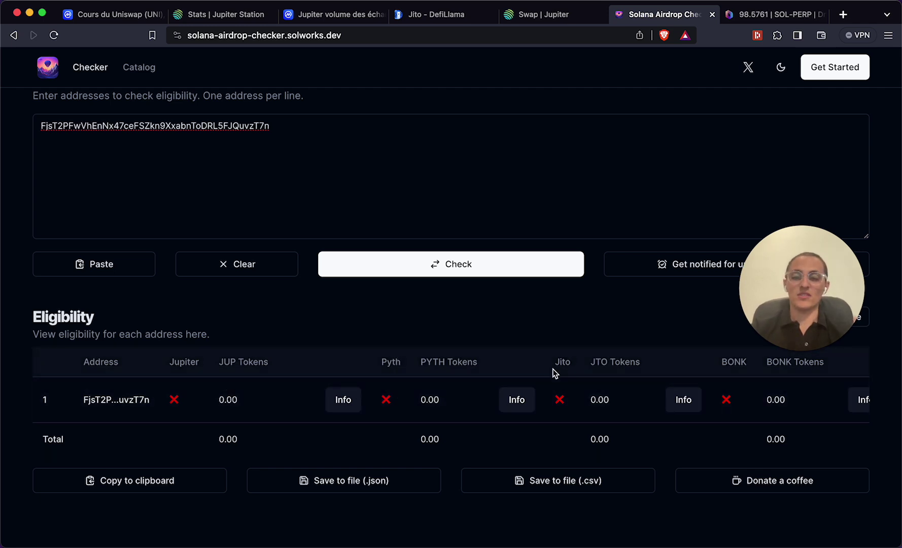
pyautogui.scroll(3, 555, 372)
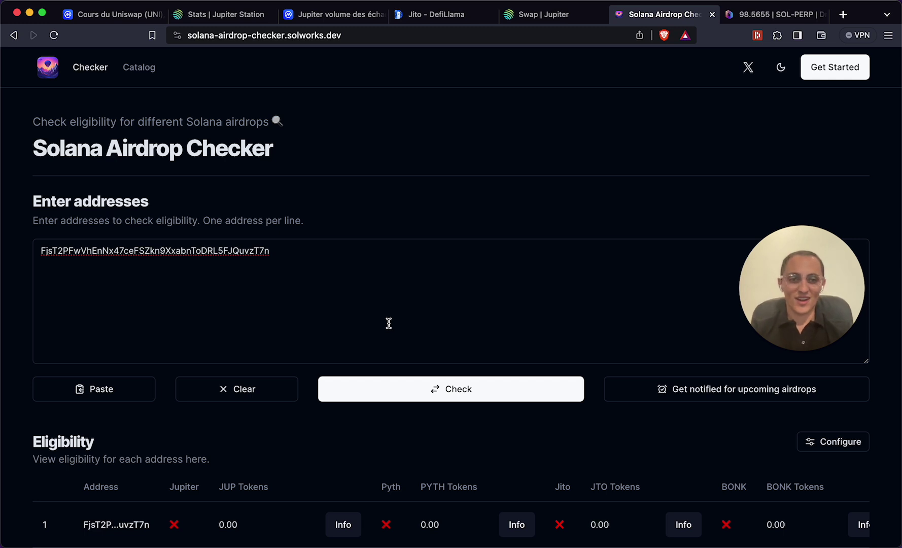
pyautogui.click(389, 323)
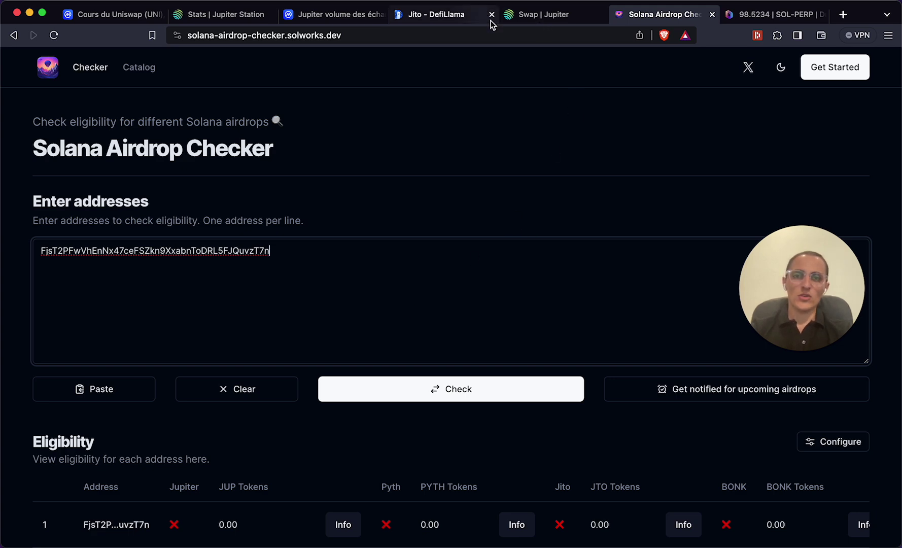
# Open airdrop.jup.ag in a new tab and view the $JUP allocation check section.
pyautogui.press('super+t')
pyautogui.write('air')
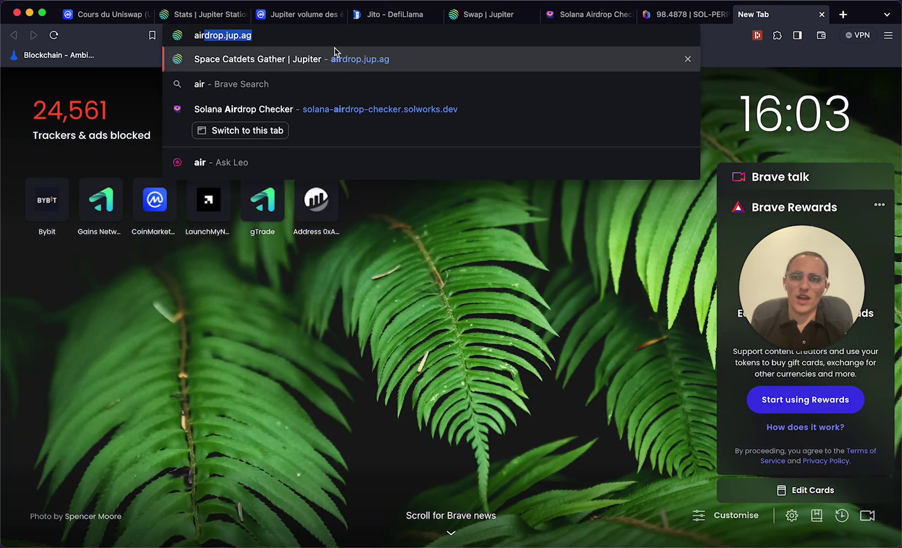
pyautogui.press('Return')
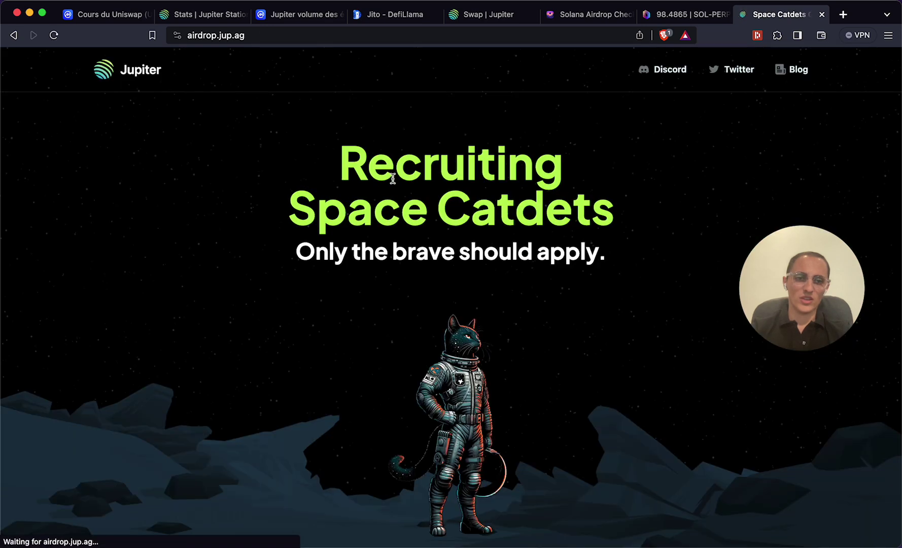
pyautogui.scroll(-5, 445, 290)
pyautogui.scroll(-4, 446, 291)
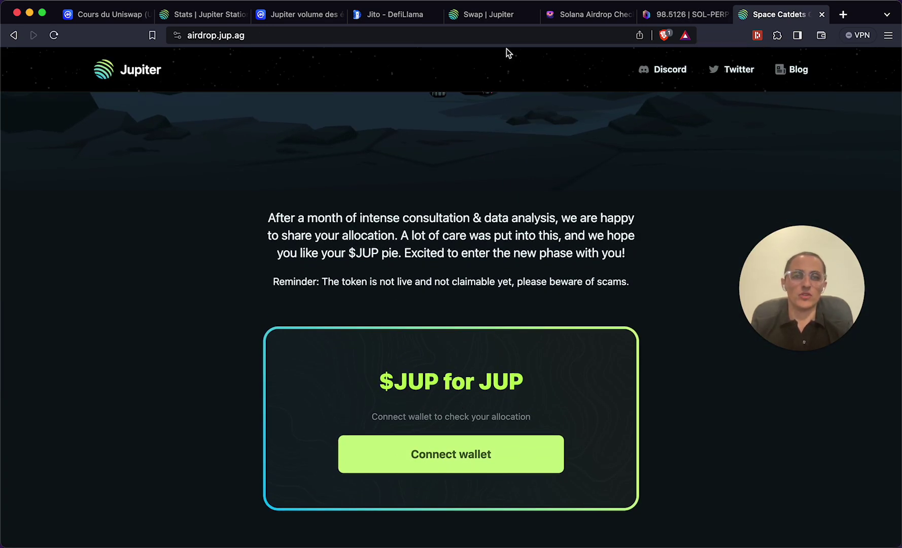
# Look through Jupiter's Limit Order and DCA pages and invert the limit order chart's pair to USDT/ETH.
pyautogui.click(493, 14)
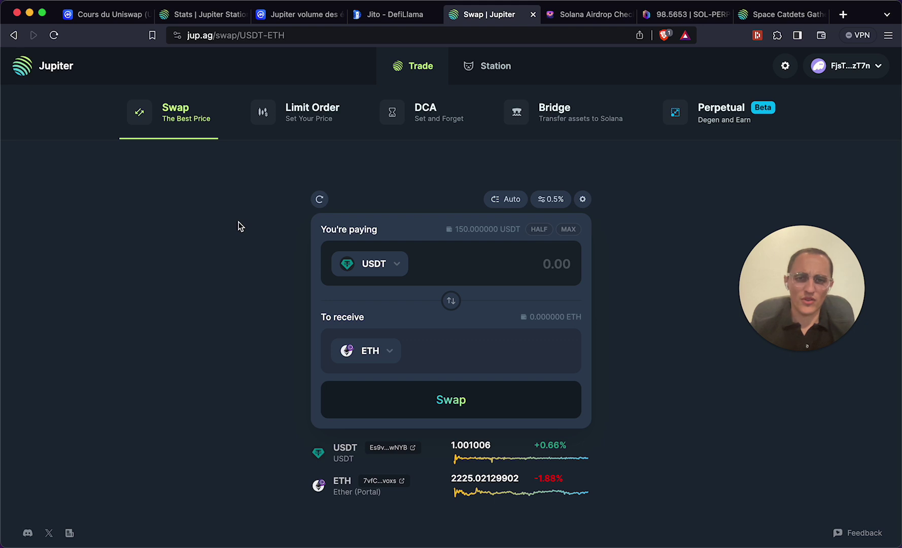
pyautogui.click(286, 111)
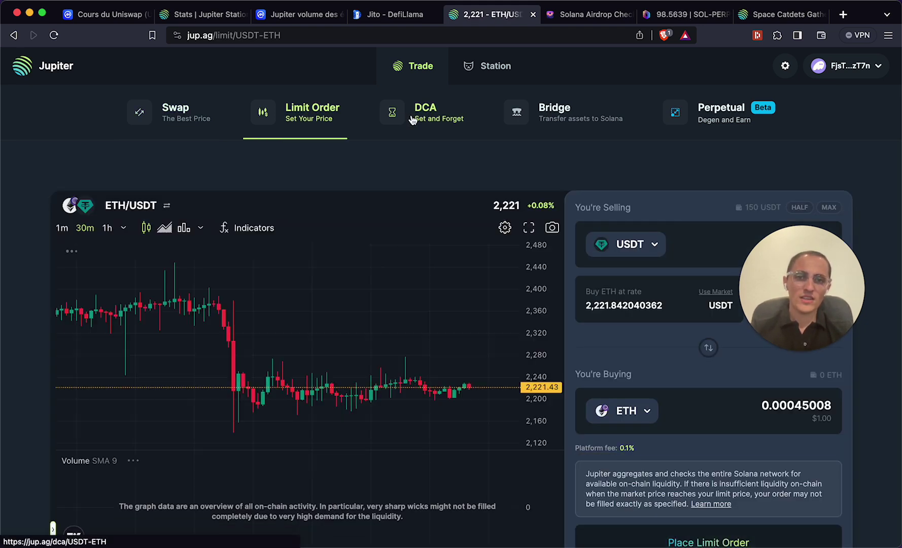
pyautogui.click(412, 119)
pyautogui.click(293, 121)
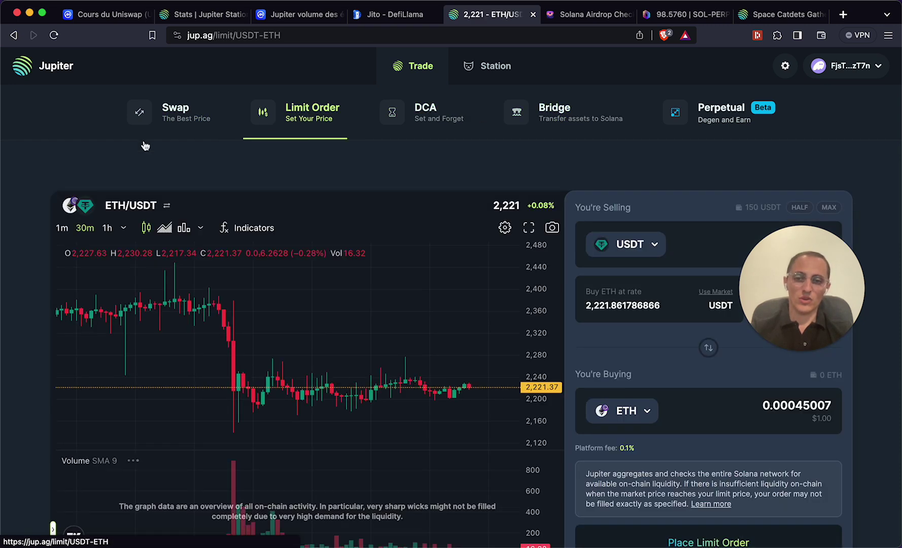
pyautogui.click(114, 211)
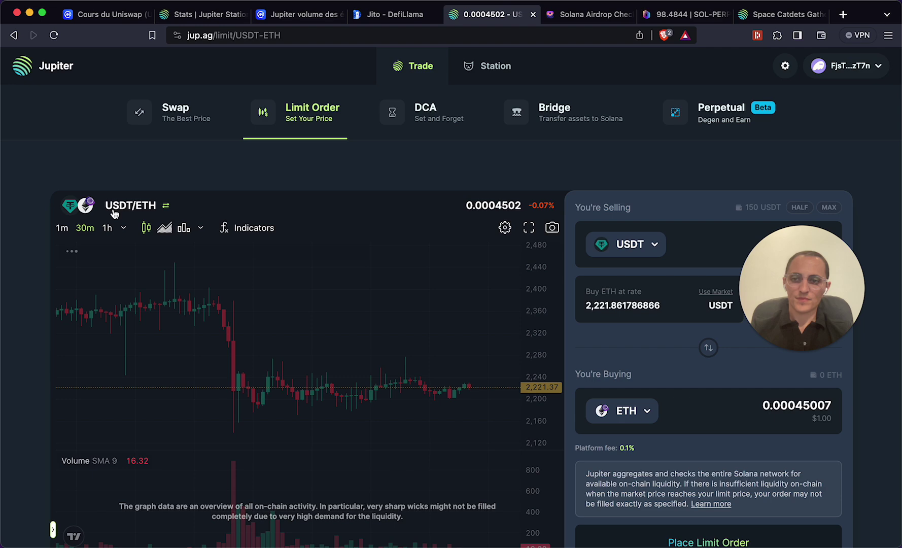
# Set up a Jupiter swap paying 25 USDT to receive Bonk.
pyautogui.click(173, 107)
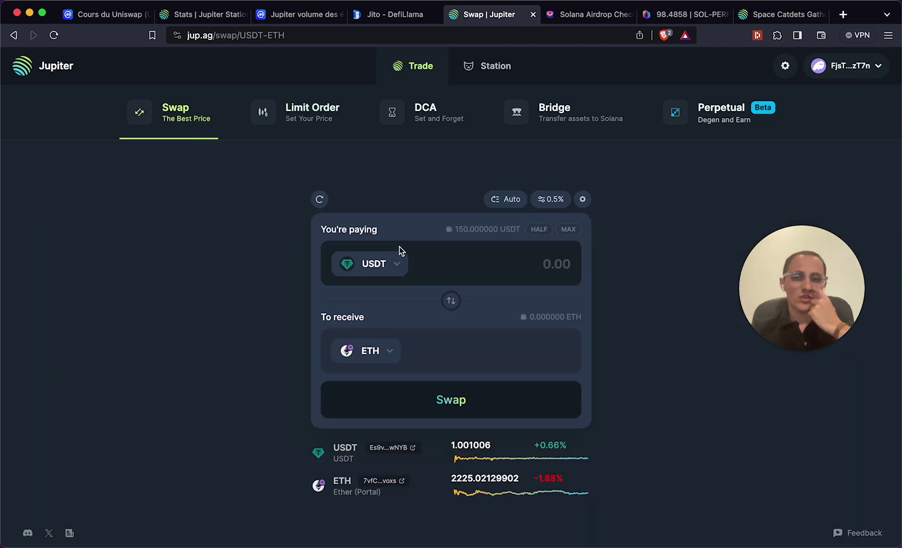
pyautogui.click(368, 350)
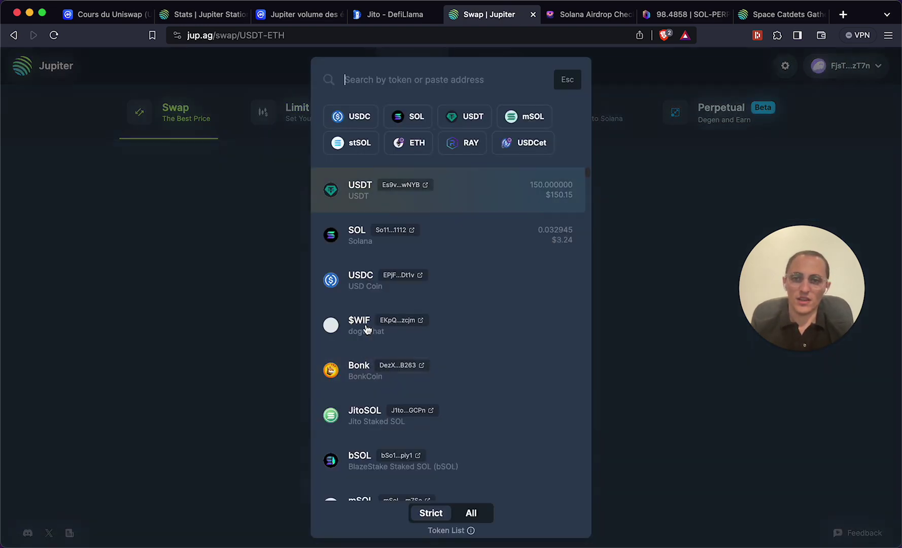
pyautogui.click(357, 361)
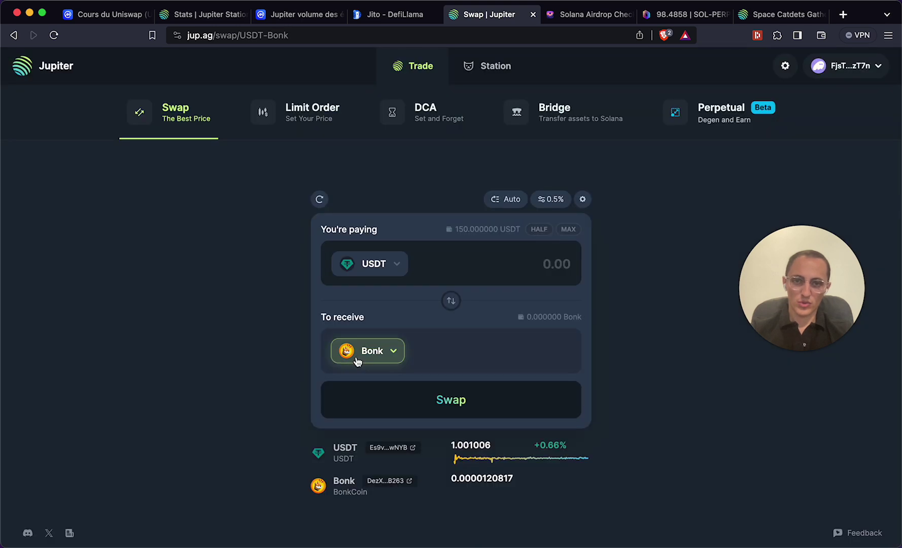
pyautogui.click(544, 260)
pyautogui.write('25')
pyautogui.scroll(-2, 249, 423)
pyautogui.scroll(2, 249, 423)
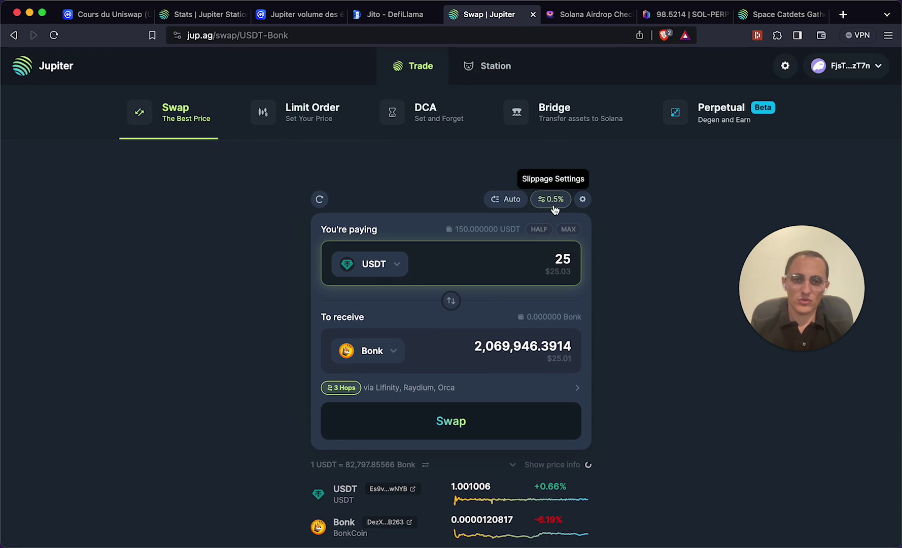
# Submit the USDT to Bonk swap and approve the transaction in the Phantom wallet.
pyautogui.click(459, 426)
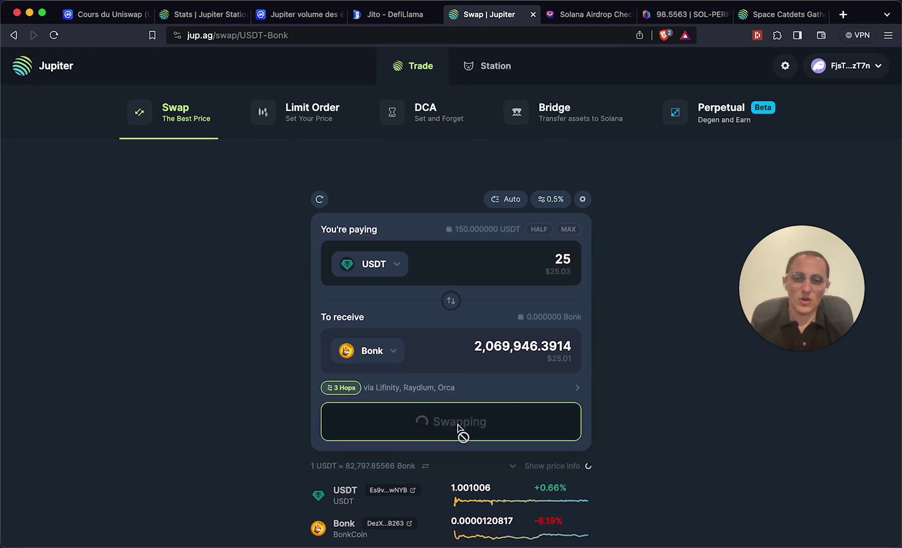
pyautogui.moveTo(775, 300); pyautogui.dragTo(97, 249)
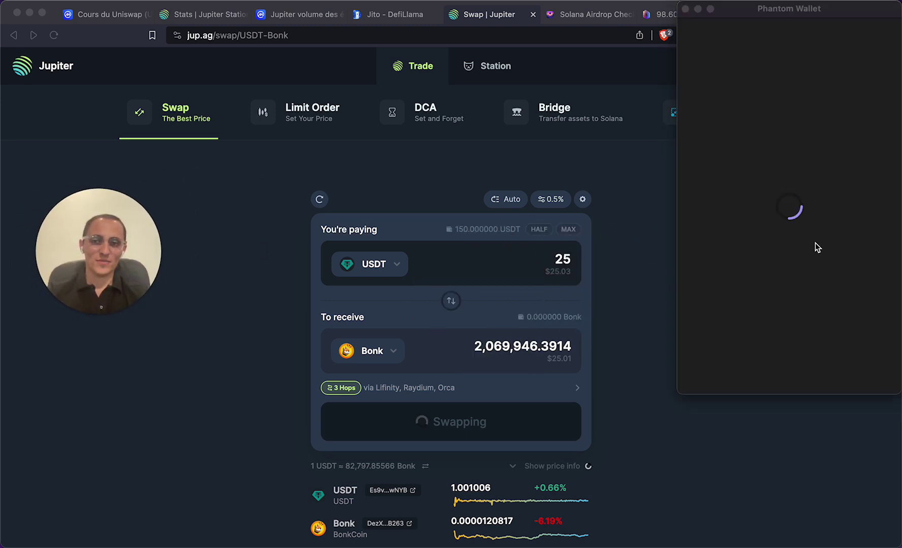
pyautogui.click(846, 372)
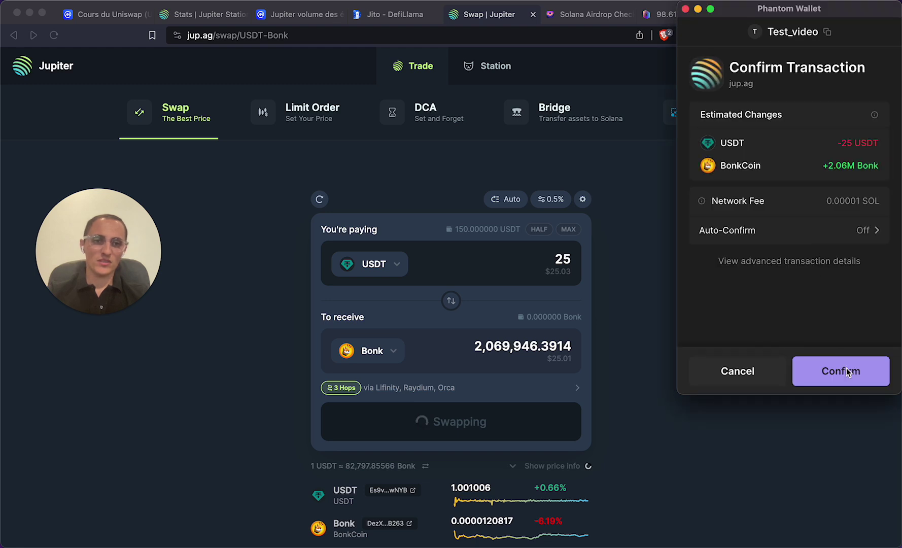
pyautogui.click(846, 371)
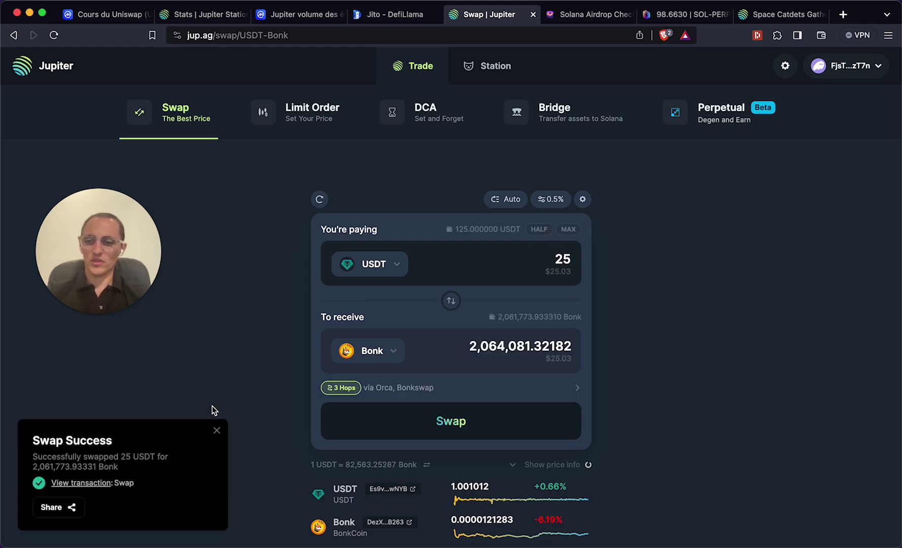
# Review the completed swap's transaction details and main actions on Solscan, and close that page to return to Jupiter.
pyautogui.click(69, 484)
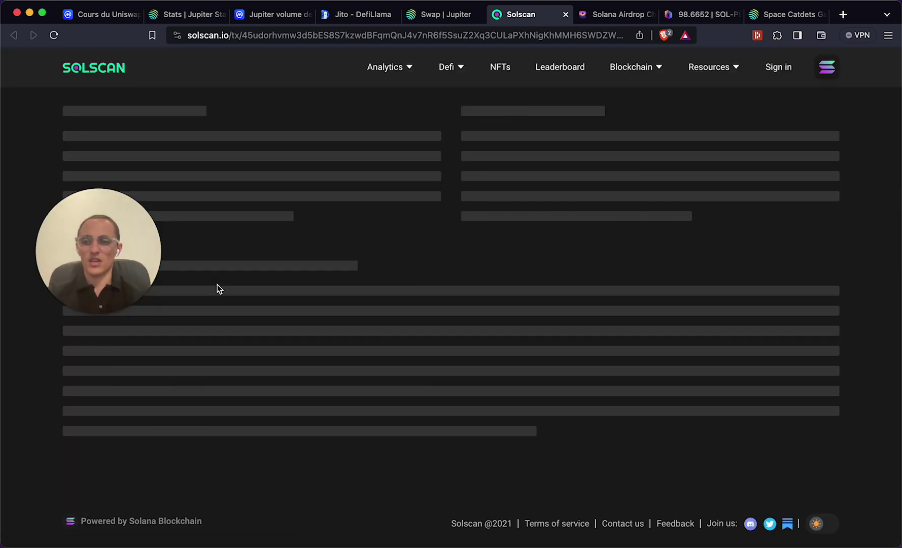
pyautogui.scroll(-1, 315, 408)
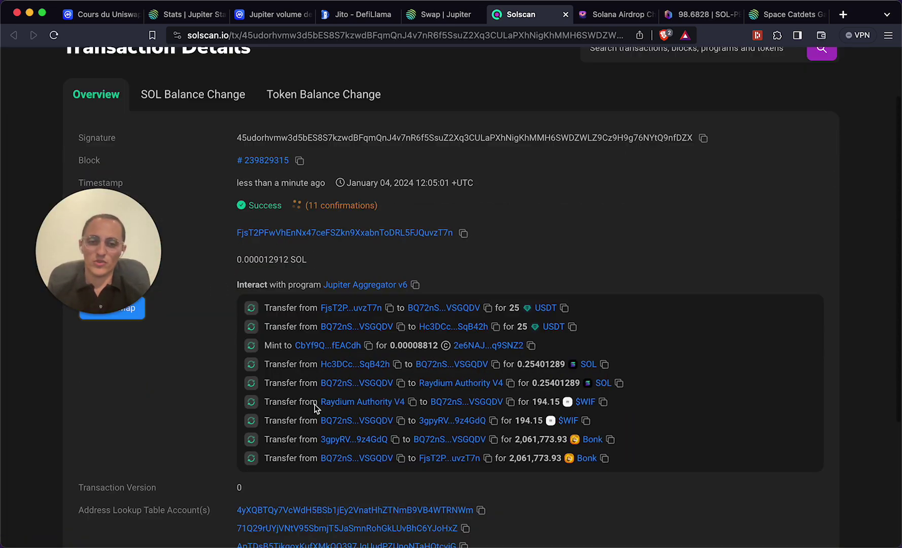
pyautogui.scroll(-3, 314, 408)
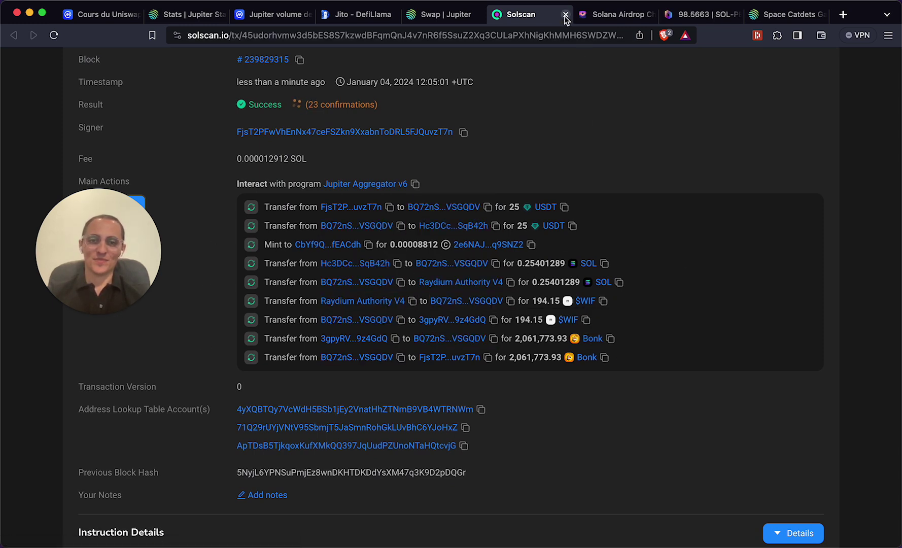
pyautogui.hotkey('ctrl', 'shift', 'Tab')
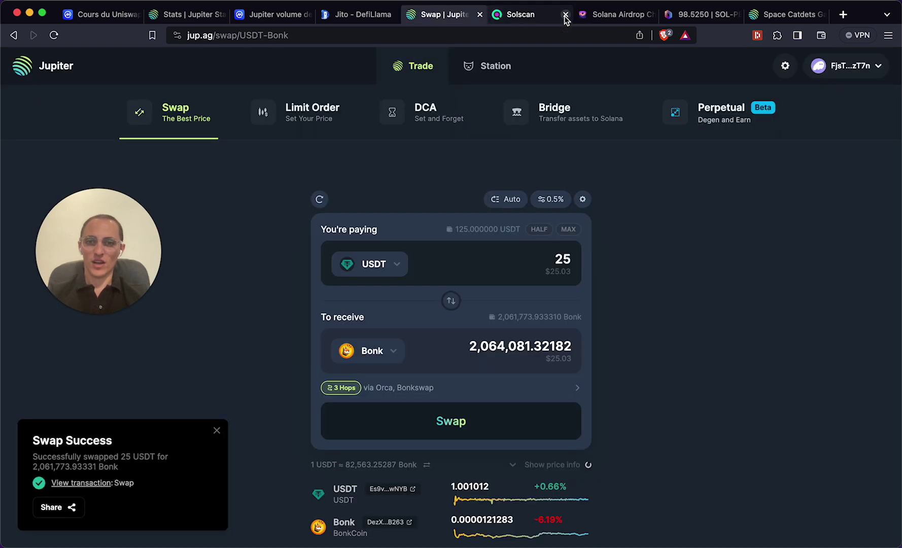
pyautogui.click(566, 16)
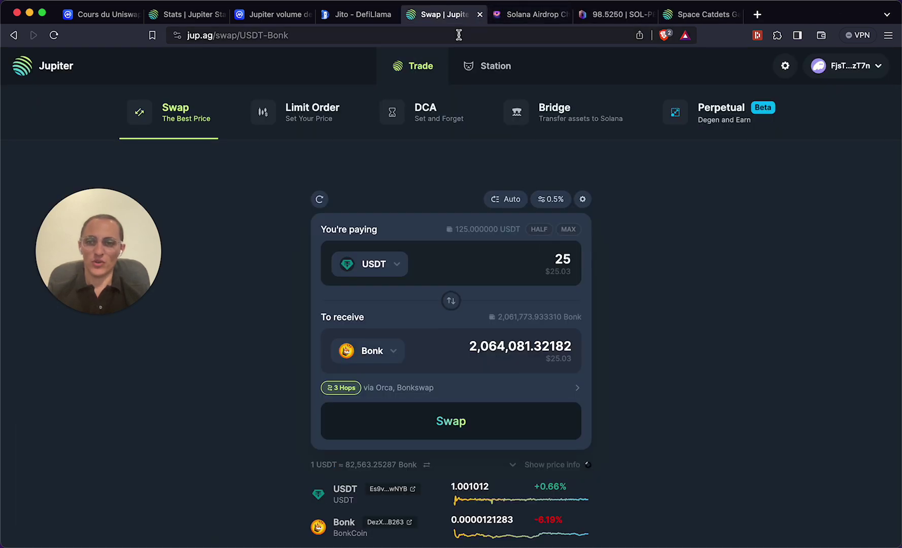
# Open a limit order for selling Bonk to buy USDT and set the price chart to the 1h interval.
pyautogui.click(311, 112)
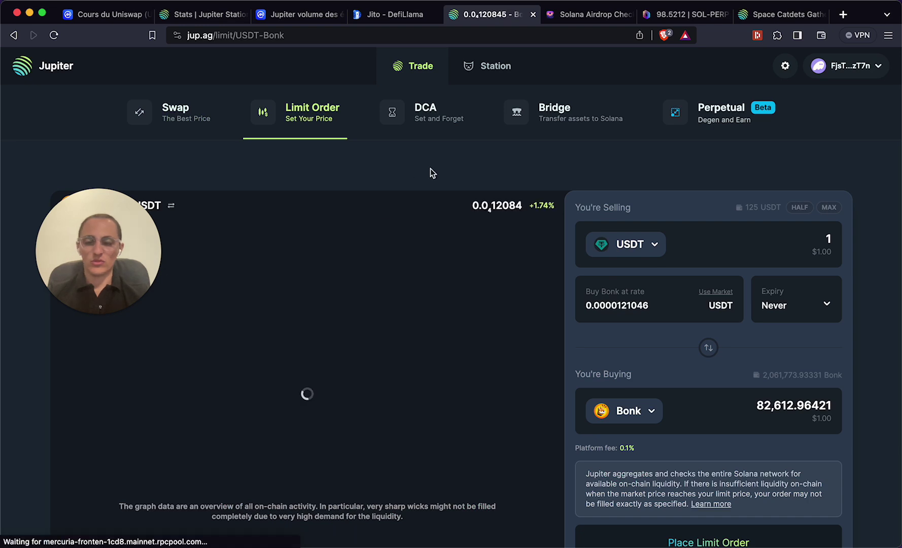
pyautogui.scroll(-5, 430, 172)
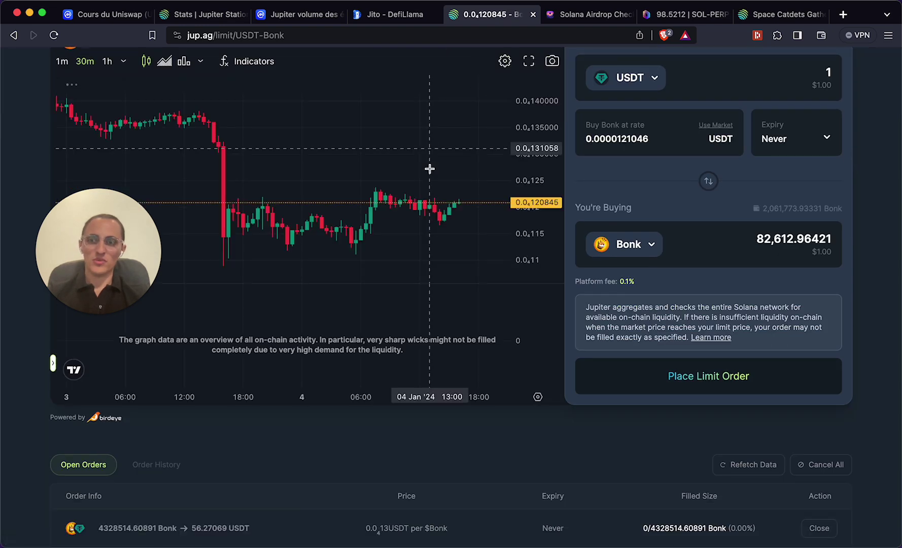
pyautogui.click(709, 182)
pyautogui.scroll(3, 659, 197)
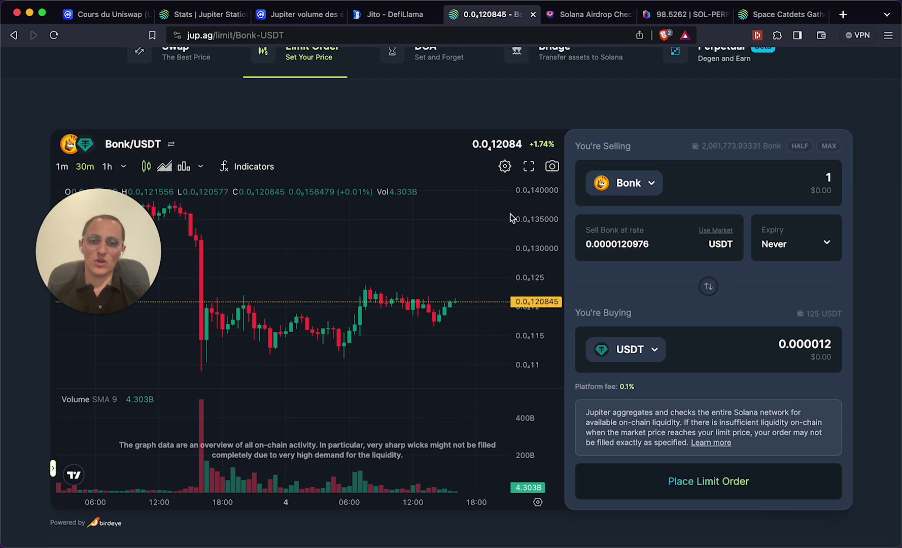
pyautogui.scroll(-3, 187, 311)
pyautogui.click(108, 166)
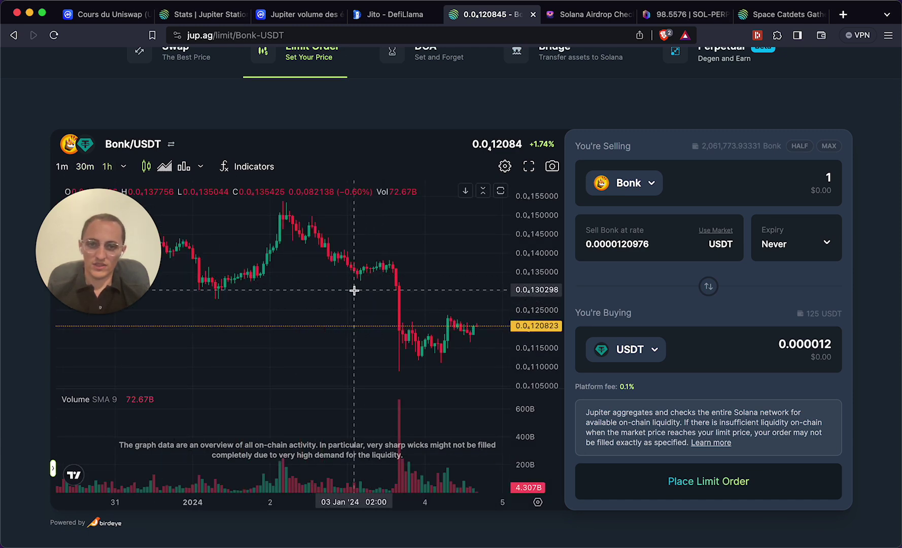
# Set the limit order's Bonk sell rate to 0.0000128 USDT.
pyautogui.click(650, 241)
pyautogui.press('BackSpace')
pyautogui.press('BackSpace')
pyautogui.press('BackSpace')
pyautogui.press('BackSpace')
pyautogui.press('BackSpace')
pyautogui.write('2')
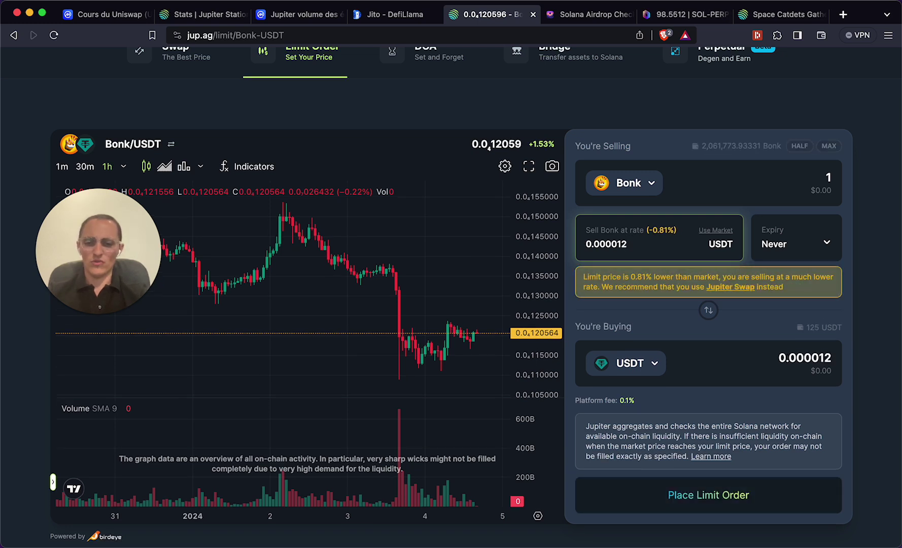
pyautogui.write('5')
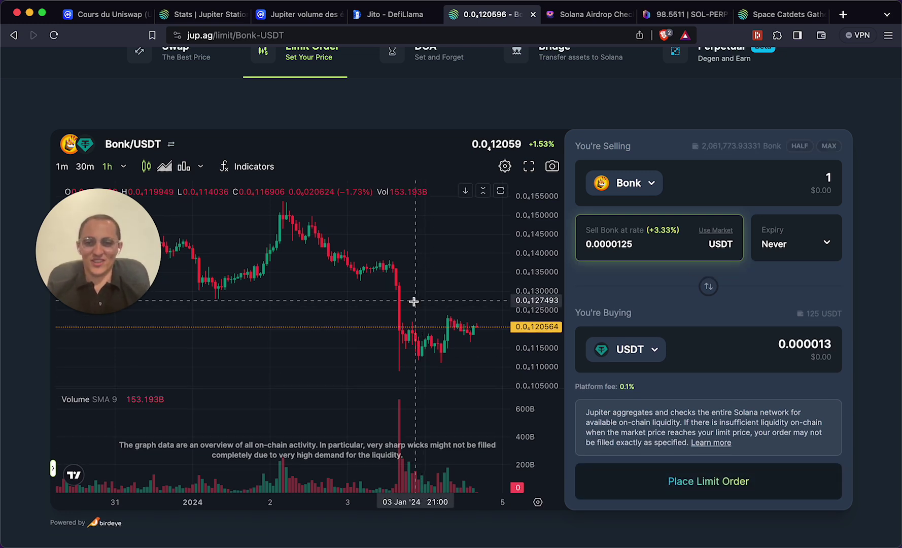
pyautogui.press('BackSpace')
pyautogui.write('8')
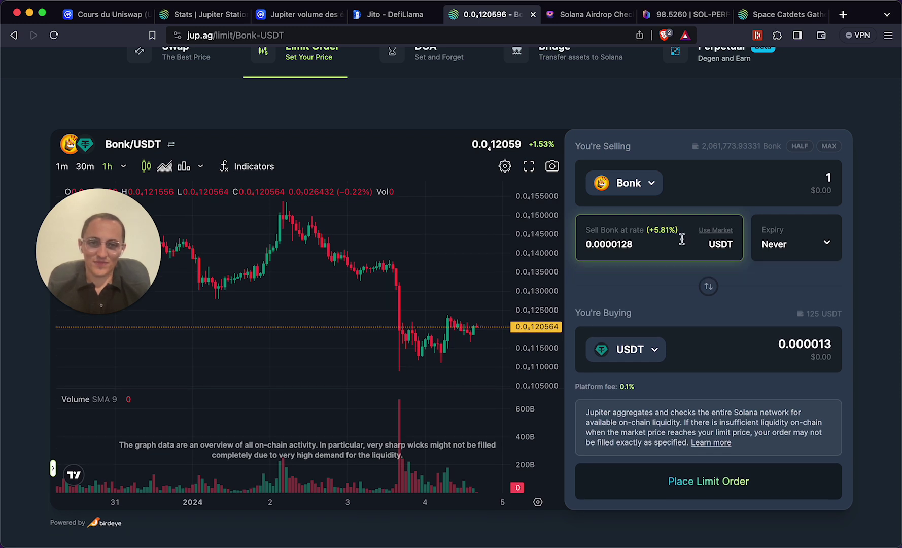
# Sell the maximum Bonk balance in the limit order, place it, and approve the transaction in the Phantom wallet.
pyautogui.click(828, 146)
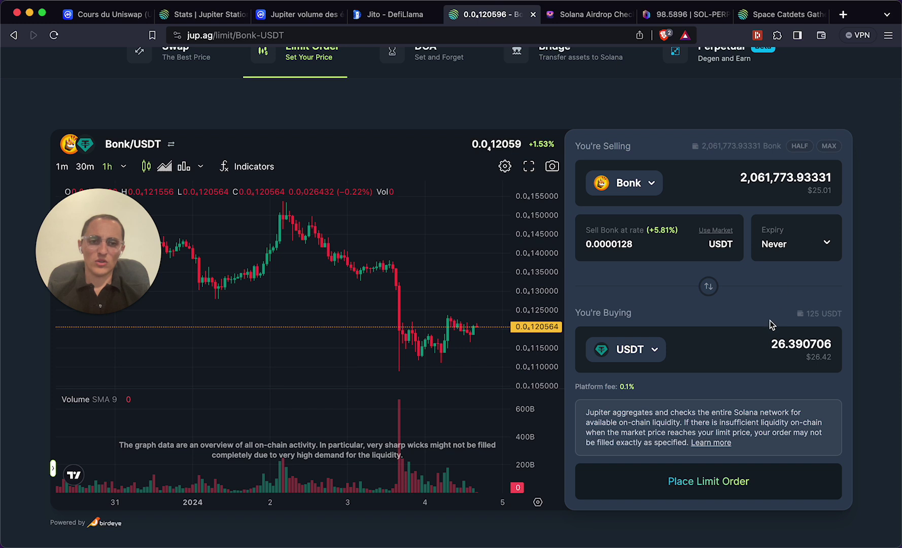
pyautogui.moveTo(769, 343); pyautogui.dragTo(839, 344)
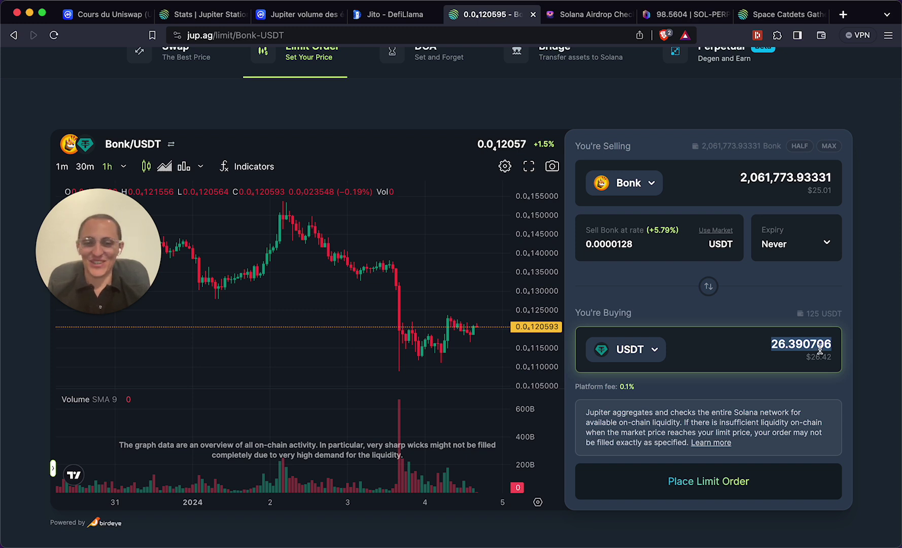
pyautogui.click(807, 484)
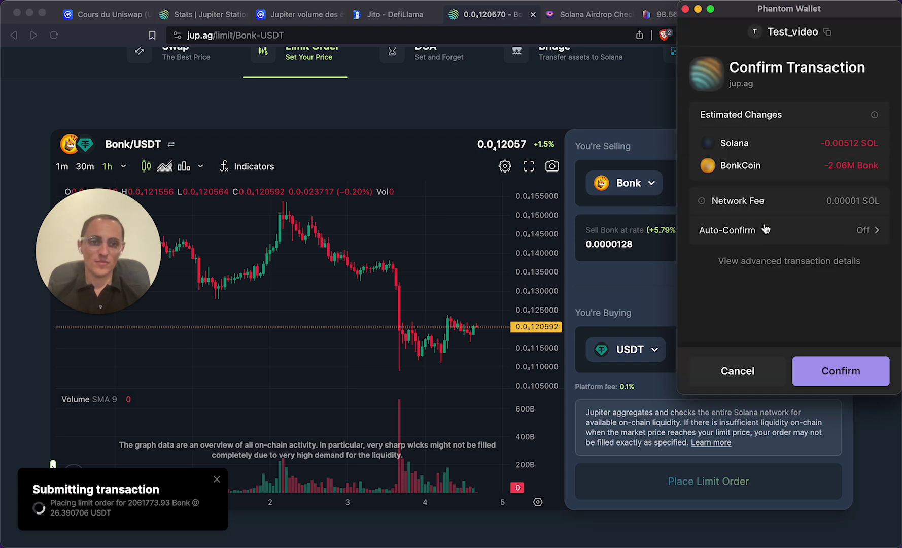
pyautogui.click(834, 369)
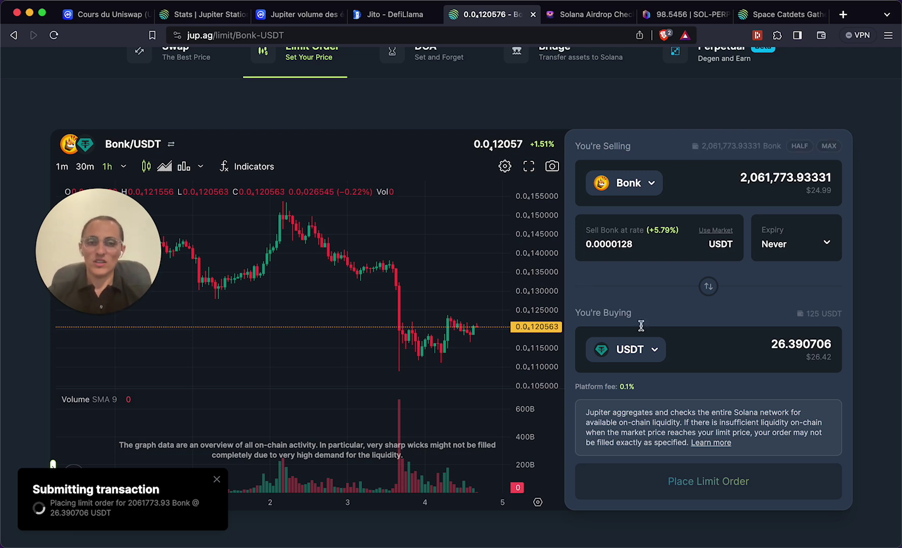
# Set up a DCA that allocates 25 USDT to buy SOL.
pyautogui.scroll(1, 393, 61)
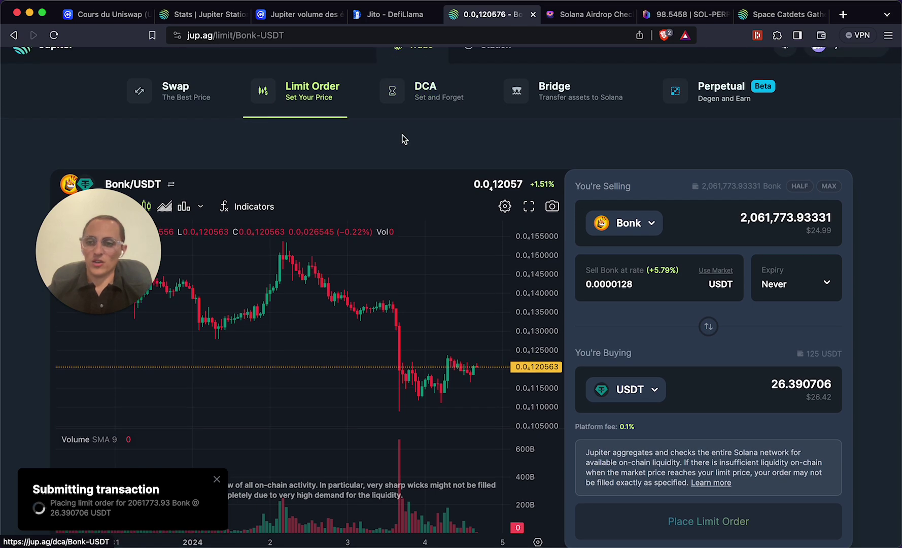
pyautogui.scroll(1, 403, 137)
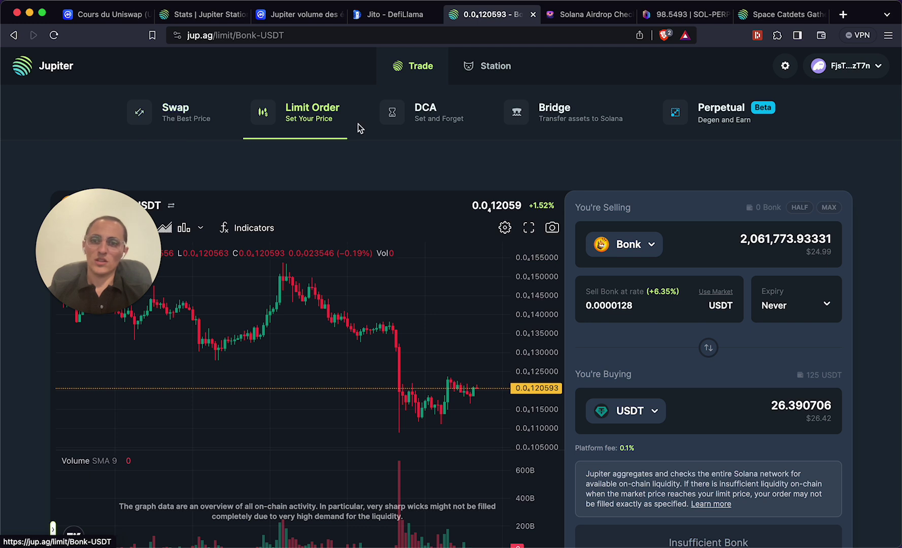
pyautogui.click(433, 115)
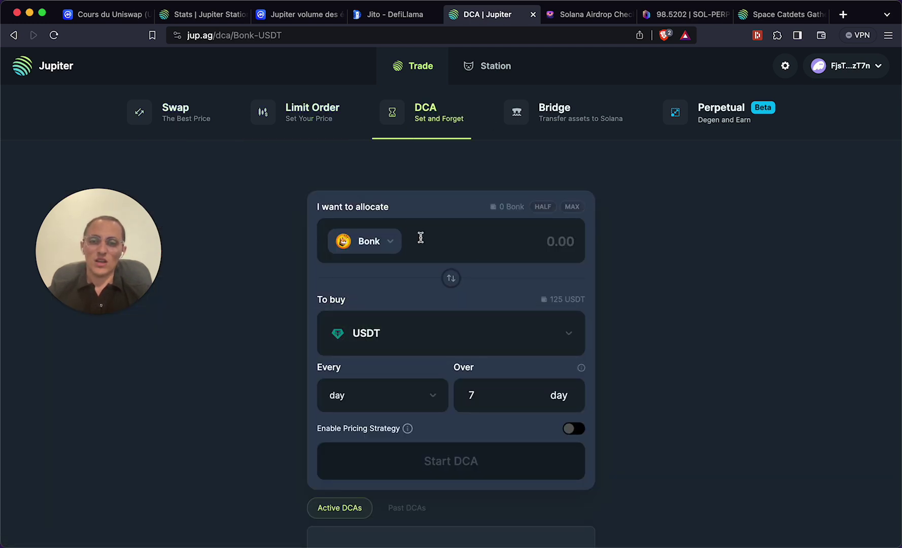
pyautogui.click(451, 278)
pyautogui.click(358, 336)
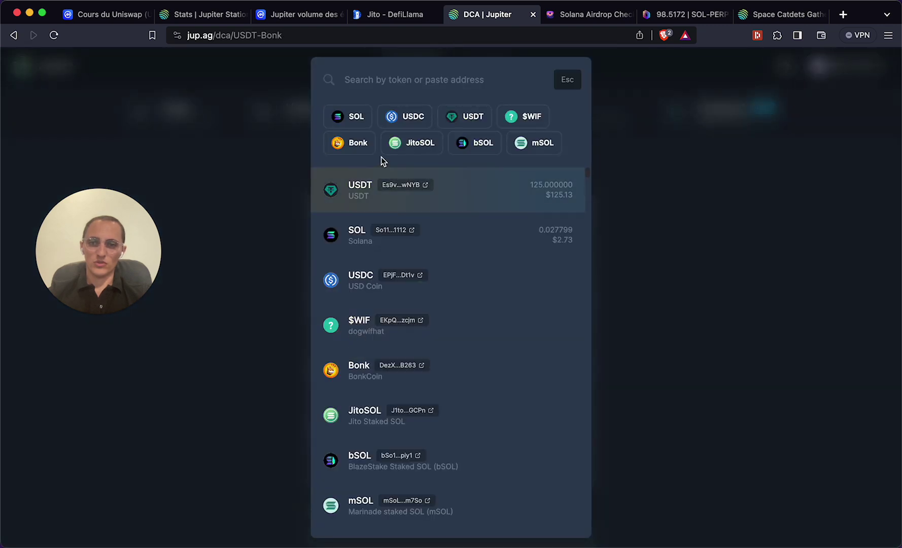
pyautogui.click(359, 242)
pyautogui.click(561, 241)
pyautogui.write('25')
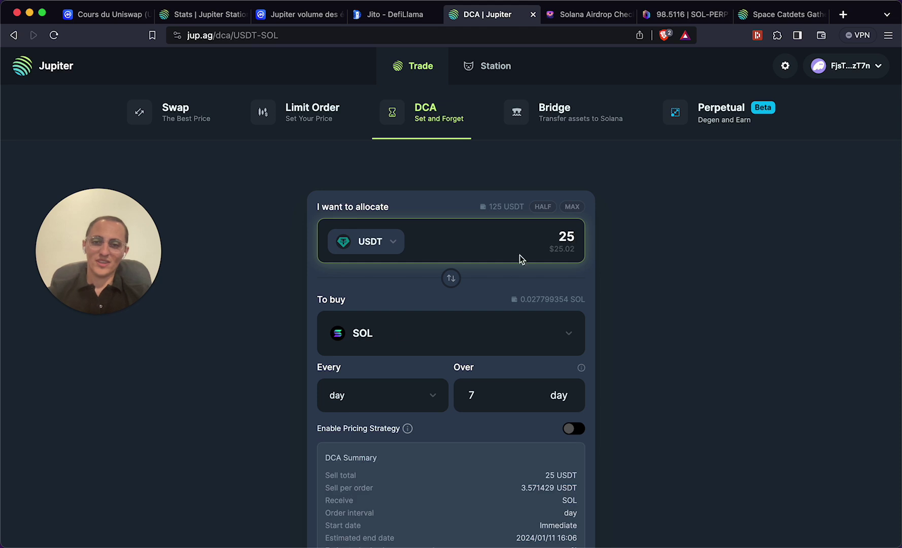
# Set the DCA order interval to every minute and check the sell total and per-order amount in the DCA summary.
pyautogui.scroll(-4, 396, 325)
pyautogui.scroll(3, 326, 299)
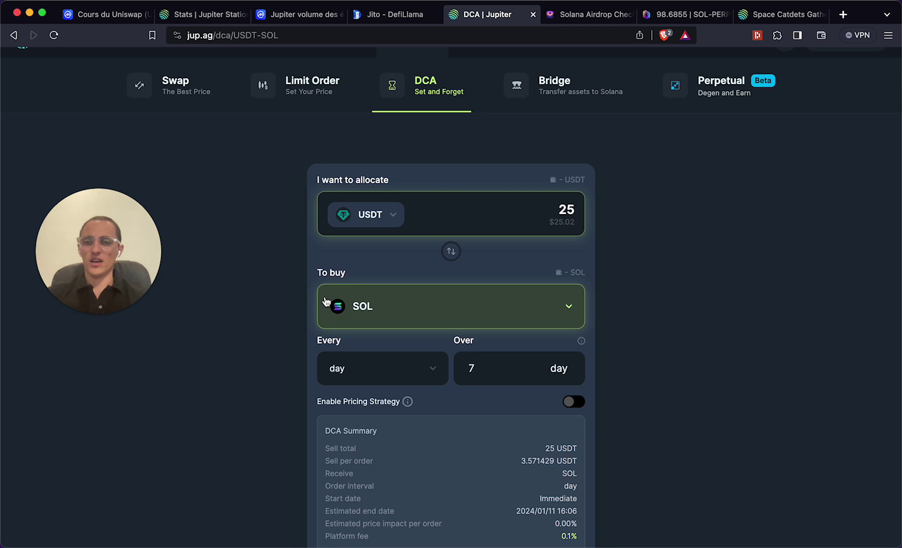
pyautogui.click(372, 374)
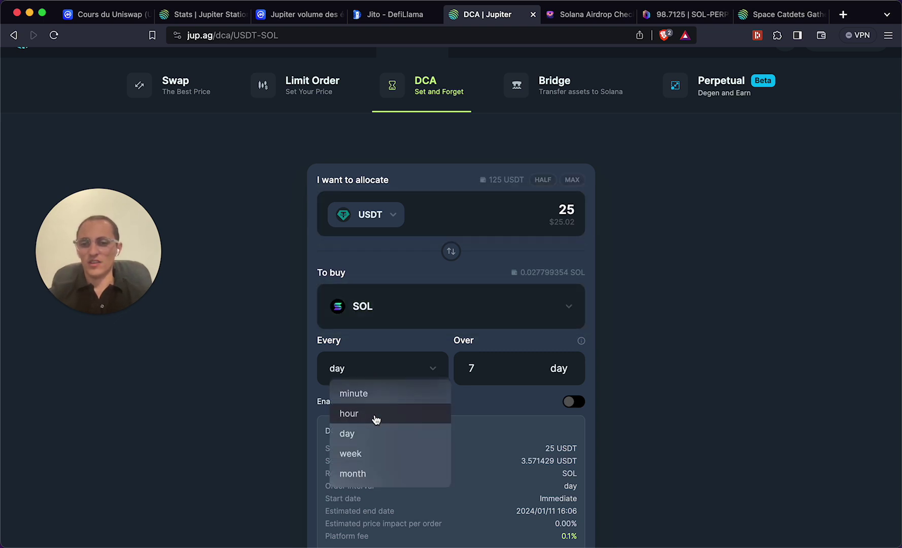
pyautogui.click(381, 392)
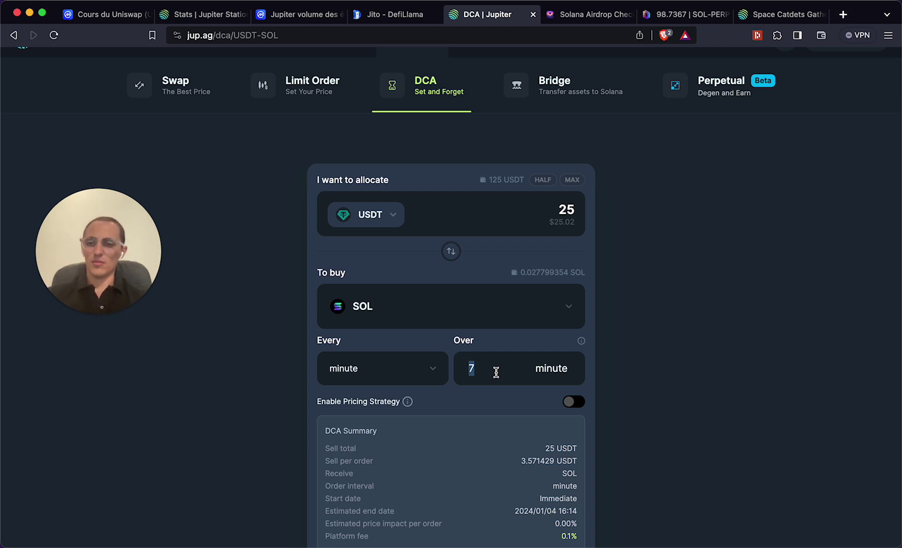
pyautogui.scroll(-3, 496, 372)
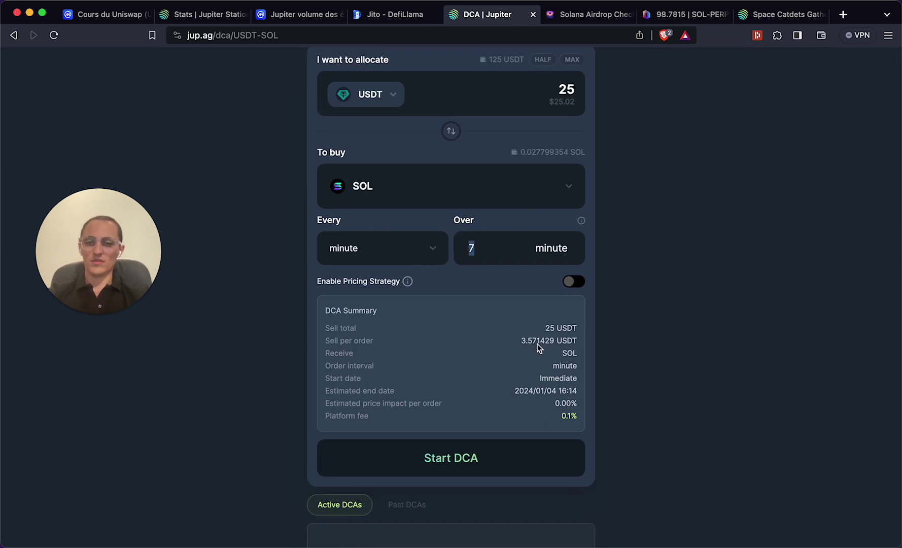
pyautogui.moveTo(549, 327); pyautogui.dragTo(578, 329)
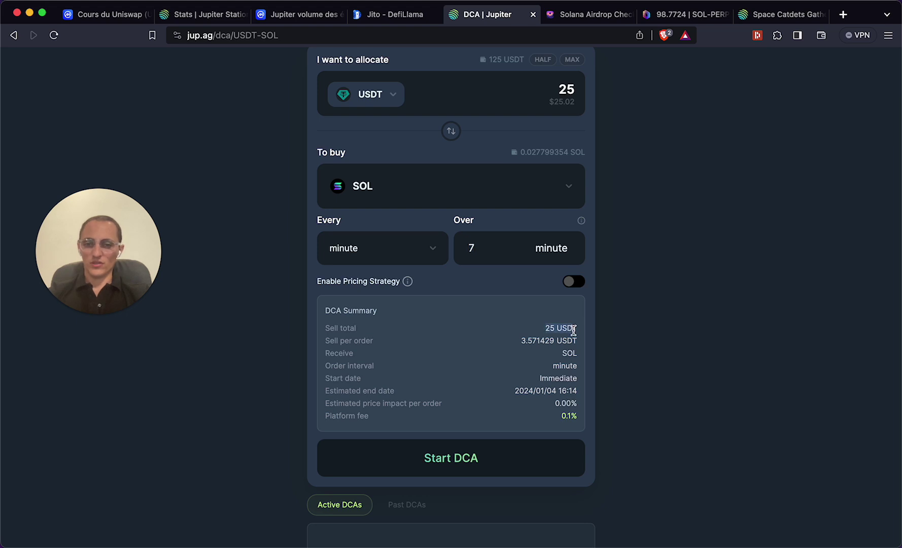
pyautogui.moveTo(519, 340); pyautogui.dragTo(559, 342)
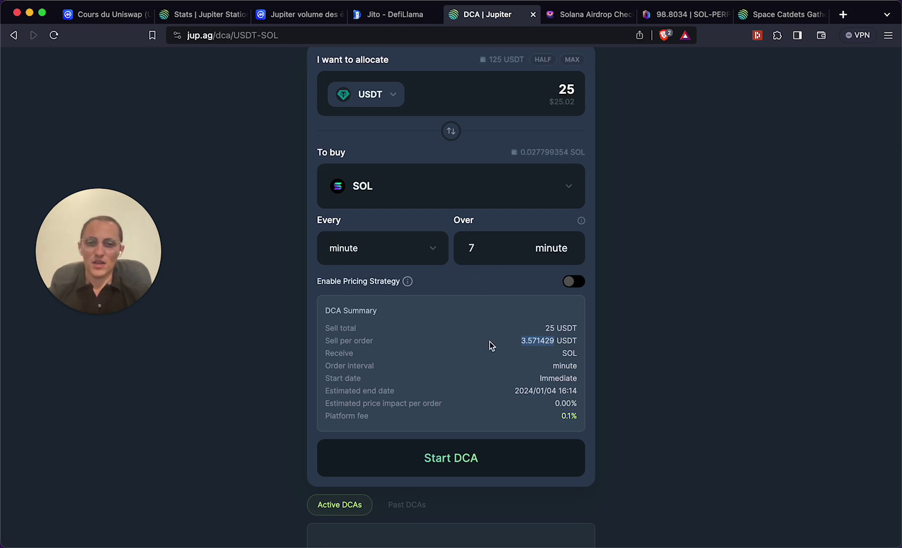
# Try an hourly DCA order interval spread over 100 hours.
pyautogui.click(428, 247)
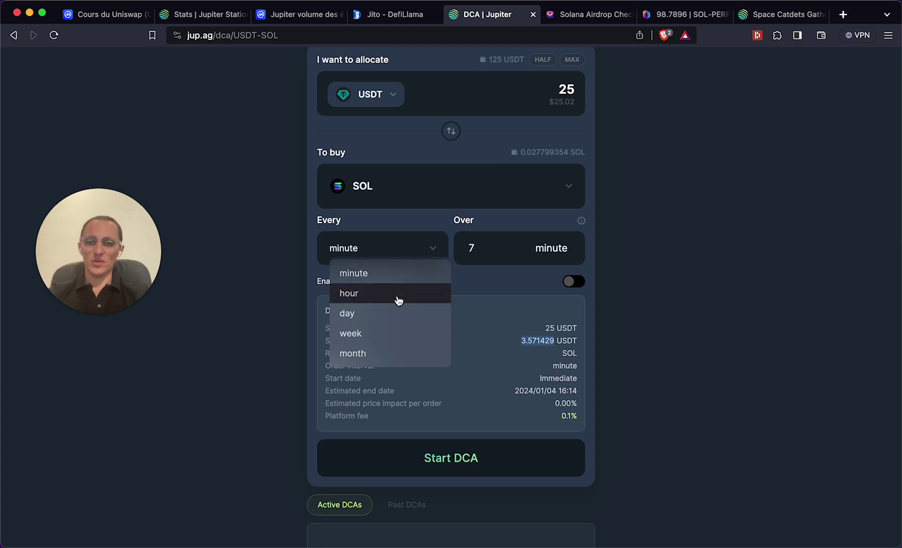
pyautogui.click(397, 314)
pyautogui.click(411, 249)
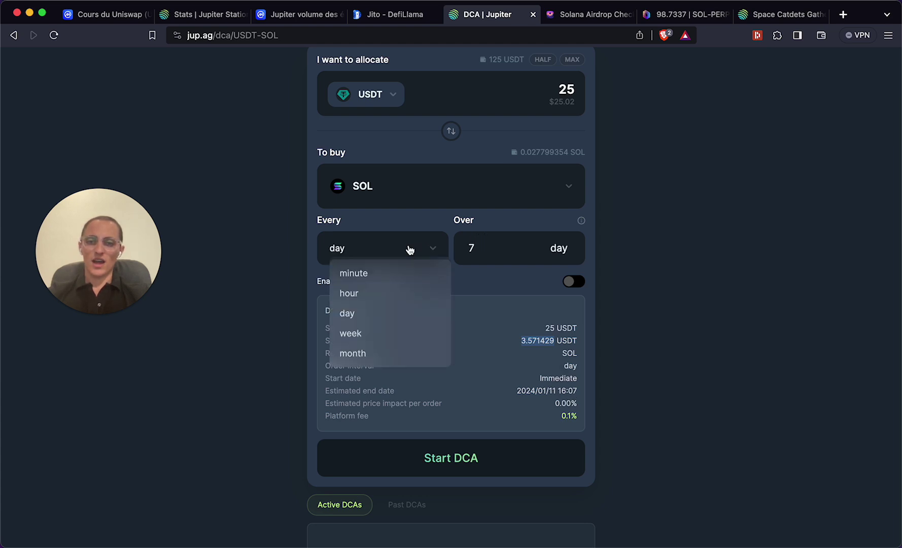
pyautogui.click(383, 294)
pyautogui.click(511, 251)
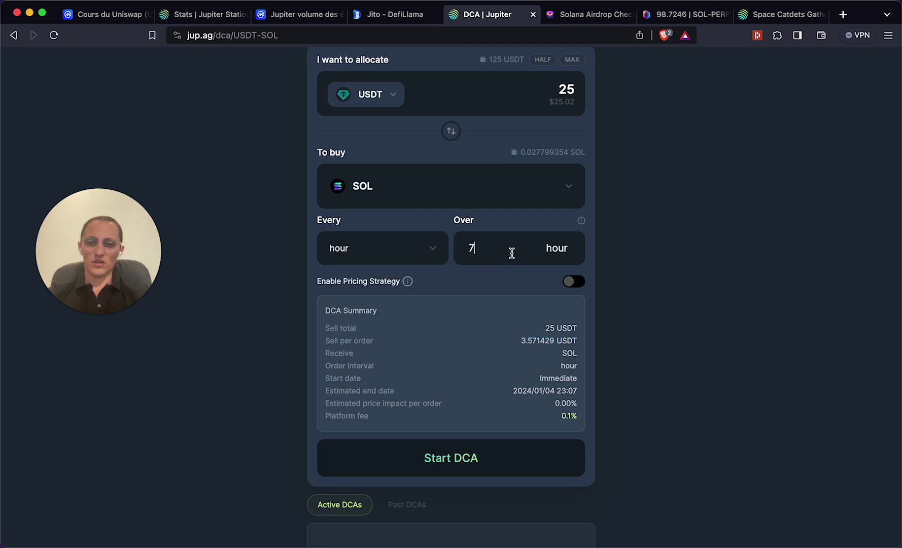
pyautogui.press('BackSpace')
pyautogui.write('100')
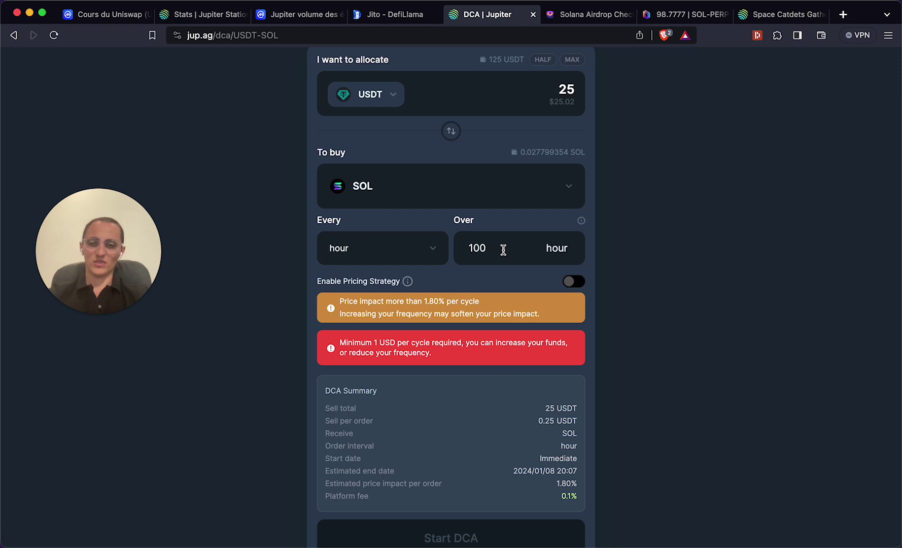
# Set the DCA order interval to every day over 4 days.
pyautogui.click(379, 245)
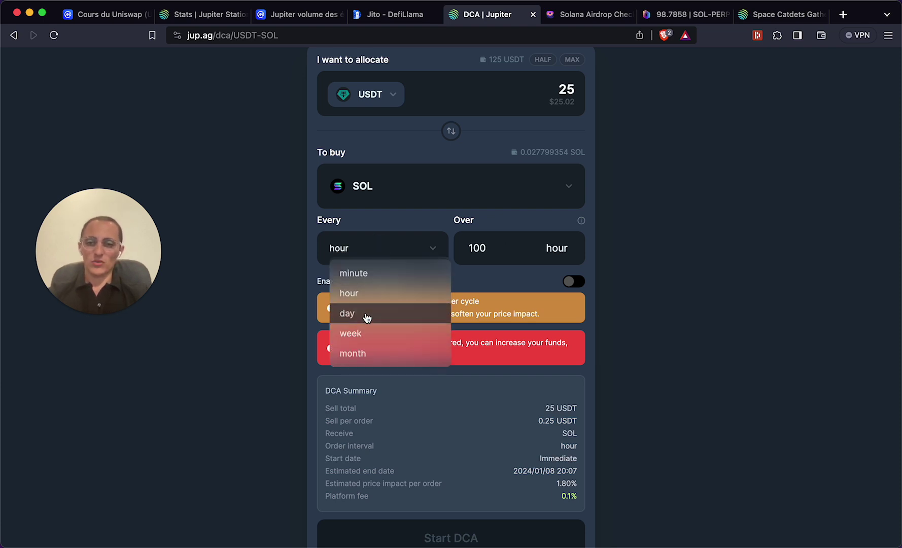
pyautogui.click(367, 315)
pyautogui.click(502, 258)
pyautogui.press('BackSpace')
pyautogui.press('BackSpace')
pyautogui.press('BackSpace')
pyautogui.write('5')
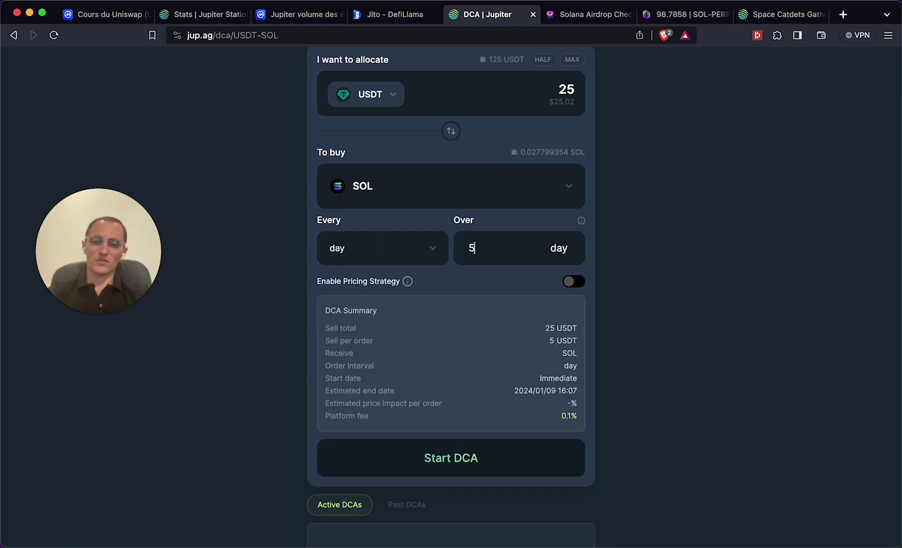
pyautogui.press('BackSpace')
pyautogui.write('4')
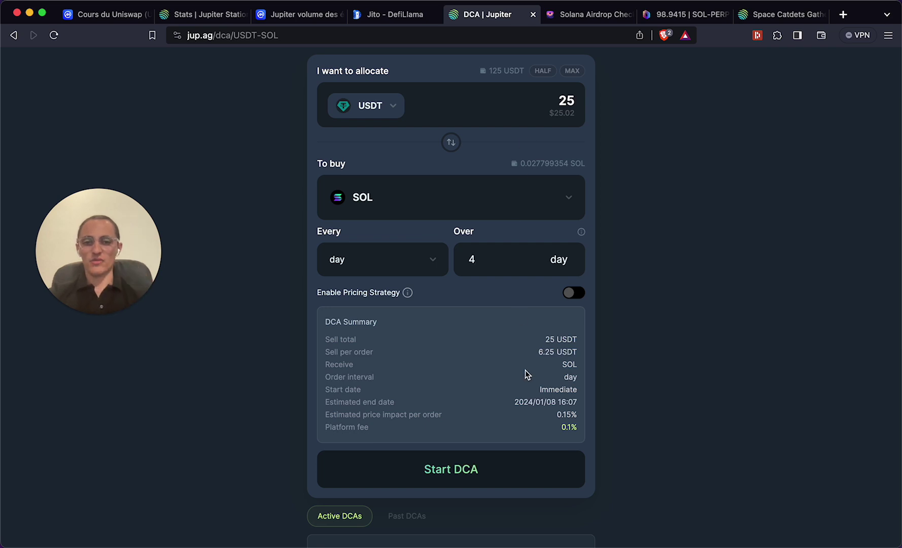
# Check the per-order amount and platform fee in the DCA summary, then start the DCA and approve its transaction in the Phantom wallet.
pyautogui.moveTo(536, 354); pyautogui.dragTo(586, 357)
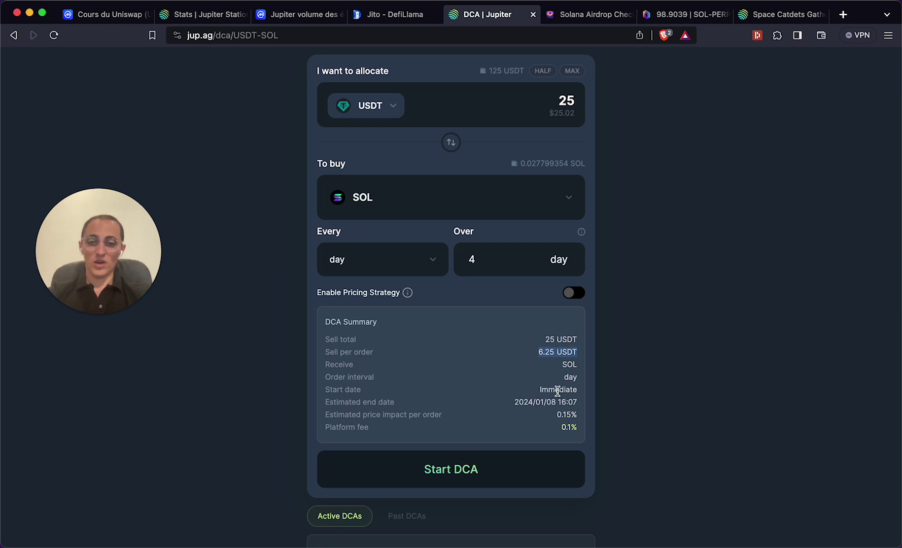
pyautogui.click(553, 430)
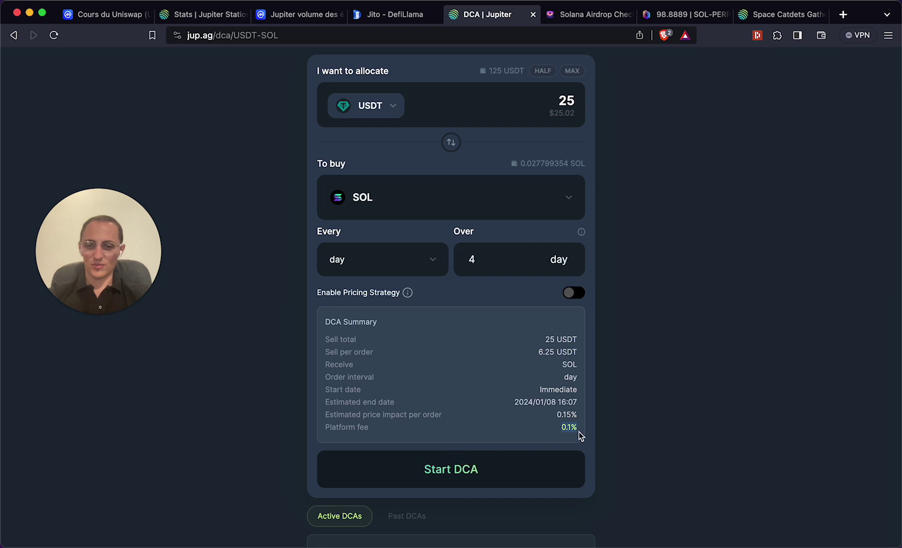
pyautogui.click(525, 484)
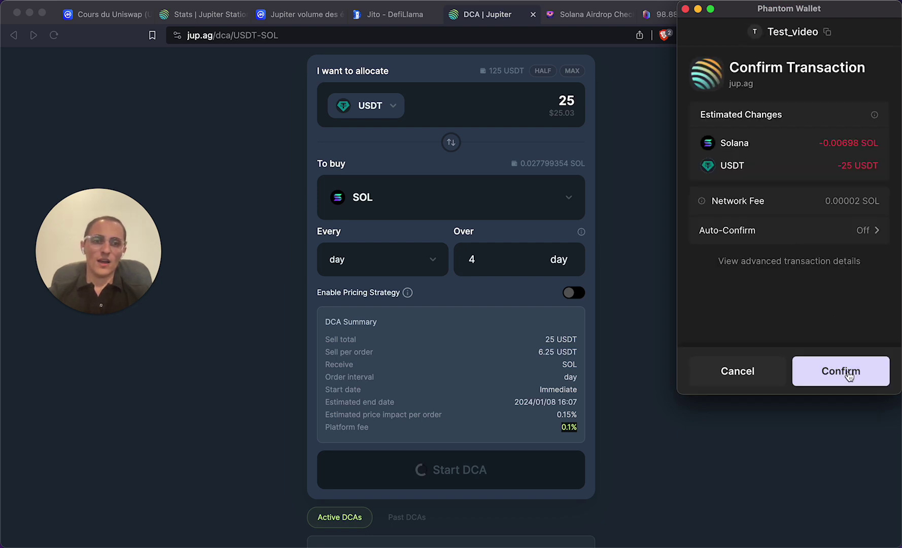
pyautogui.click(848, 372)
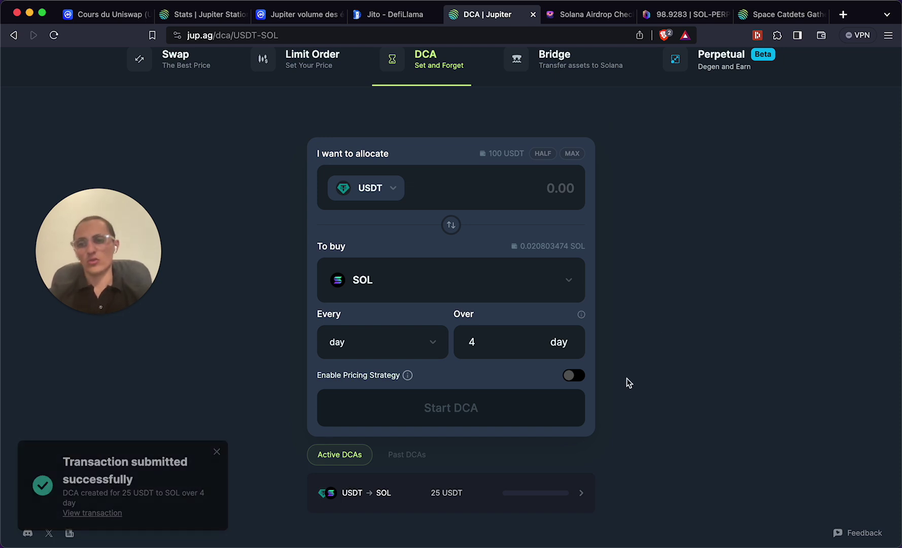
# Expand the active USDT to SOL DCA and review the balances, interval and order dates in its overview.
pyautogui.scroll(2, 626, 378)
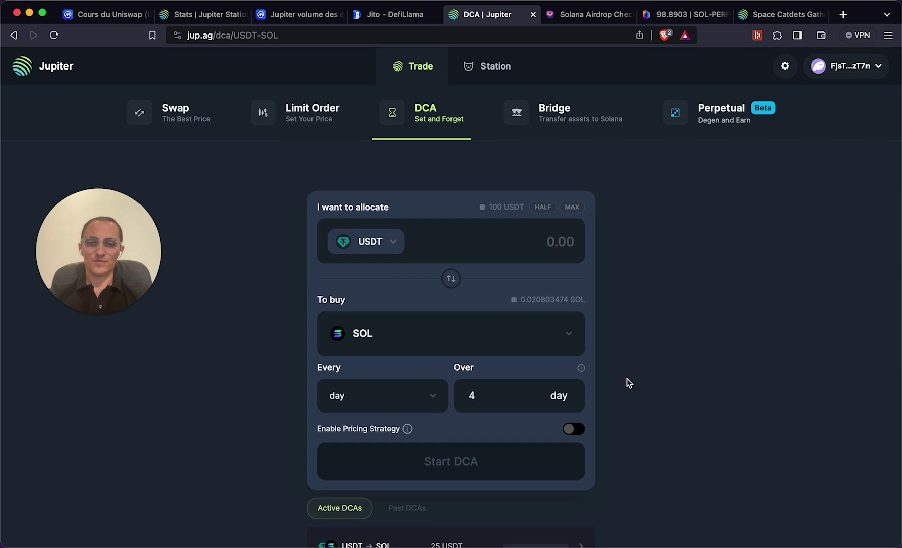
pyautogui.scroll(-2, 627, 378)
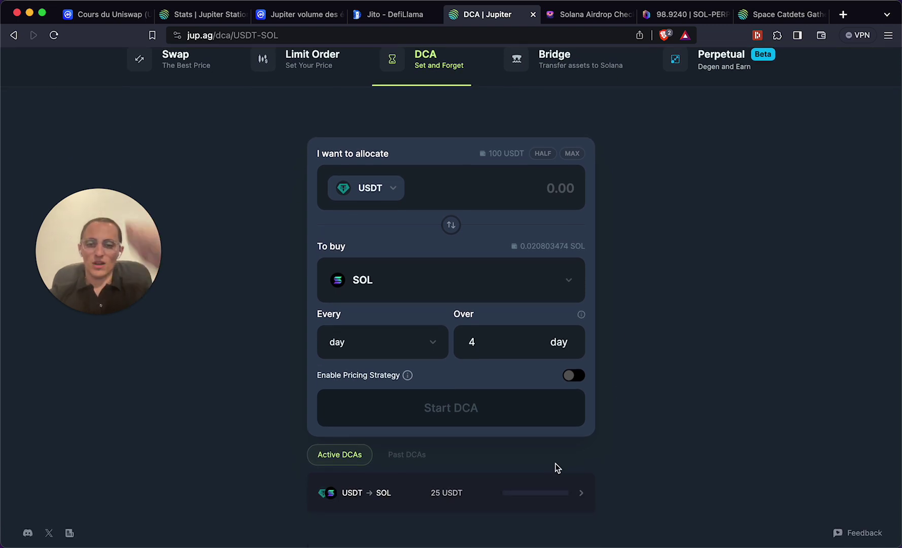
pyautogui.click(556, 491)
pyautogui.scroll(-2, 493, 338)
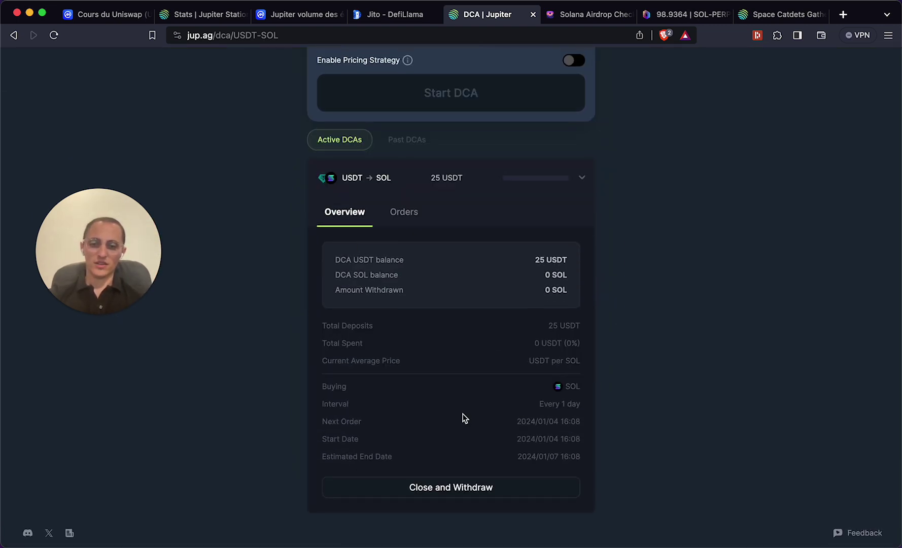
pyautogui.scroll(10, 463, 417)
pyautogui.scroll(-8, 465, 419)
pyautogui.scroll(-2, 463, 474)
pyautogui.scroll(7, 374, 202)
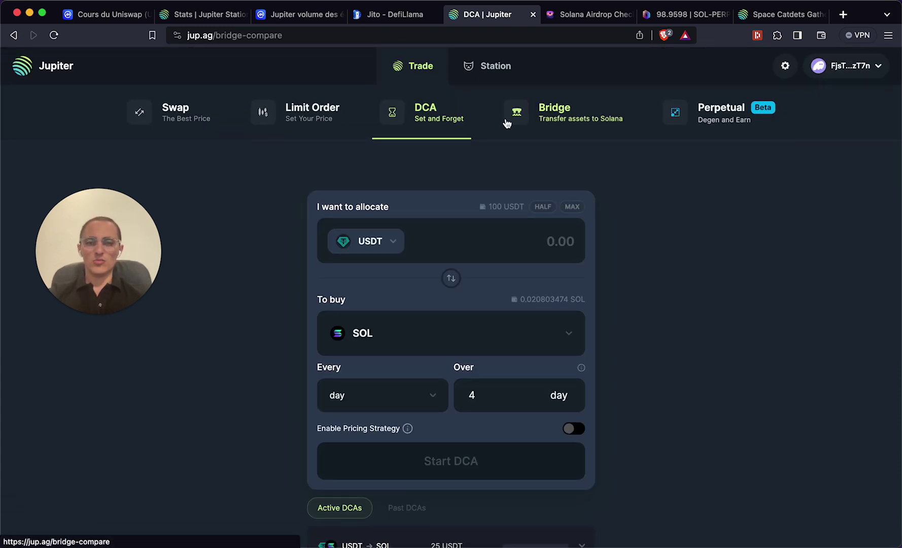
# View the bridge rate comparator and open the SOL perpetual trading page.
pyautogui.click(507, 123)
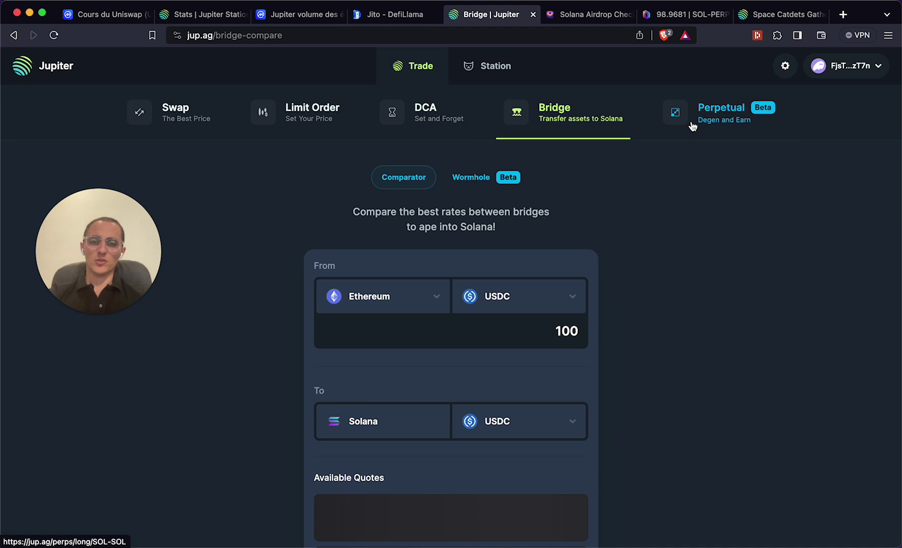
pyautogui.click(694, 123)
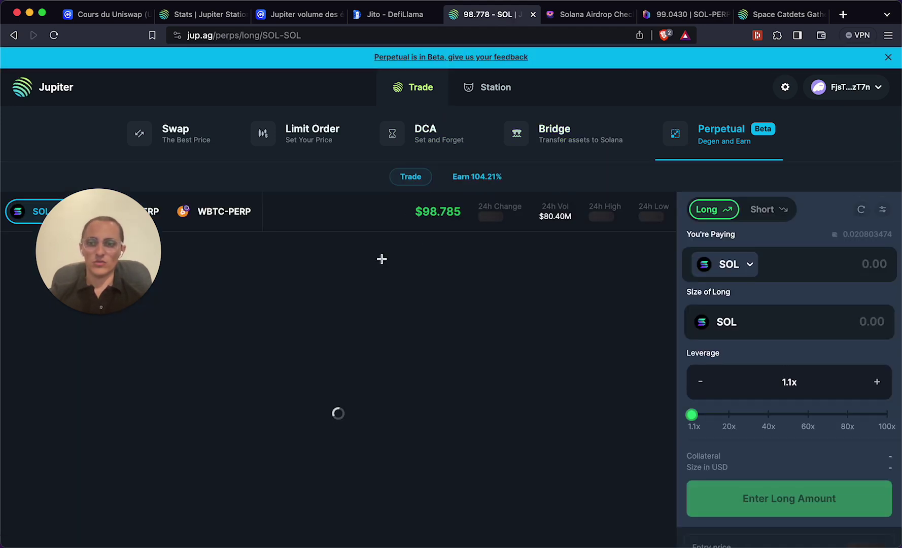
pyautogui.scroll(-3, 361, 198)
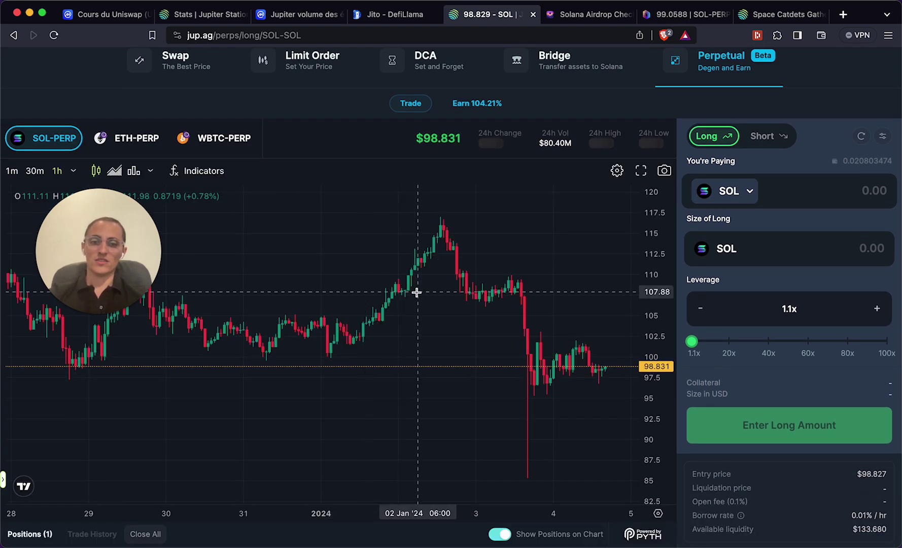
# Choose USDT as the paying token for the SOL long and set the amount paid to 25.
pyautogui.click(722, 198)
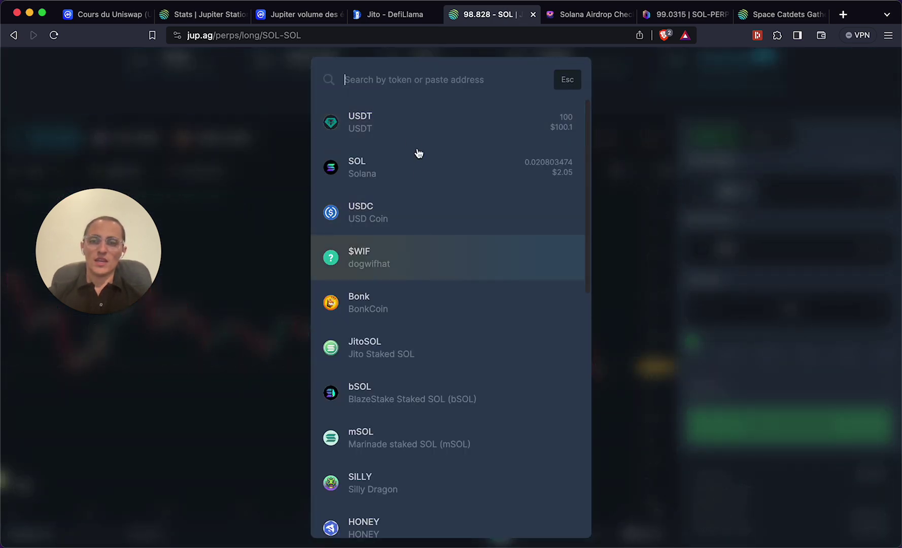
pyautogui.click(399, 132)
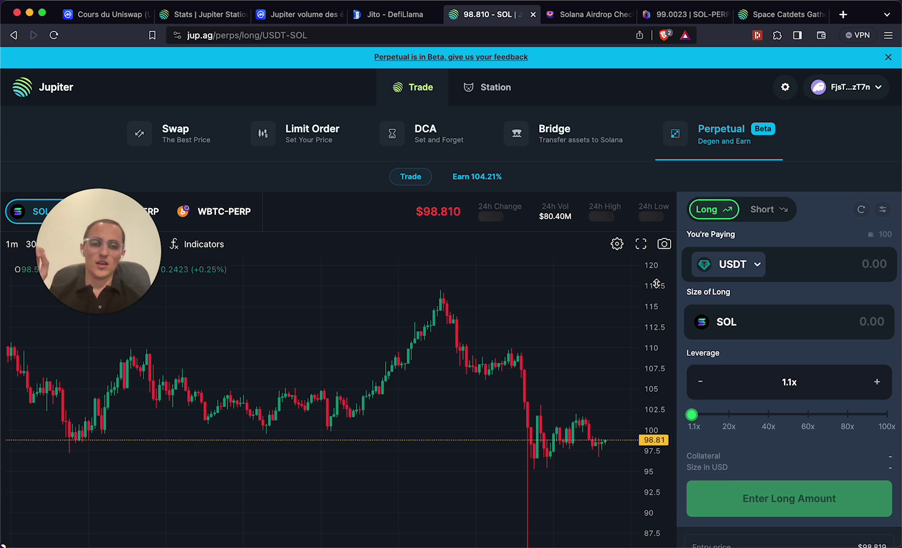
pyautogui.click(871, 262)
pyautogui.write('25')
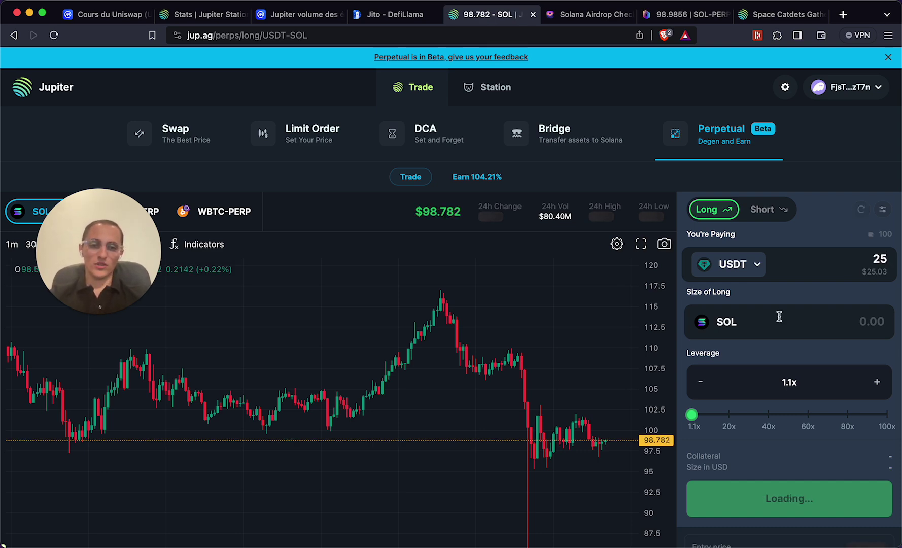
# Submit the SOL long at 1.1x leverage and reject its transaction in the Phantom wallet.
pyautogui.scroll(-3, 779, 317)
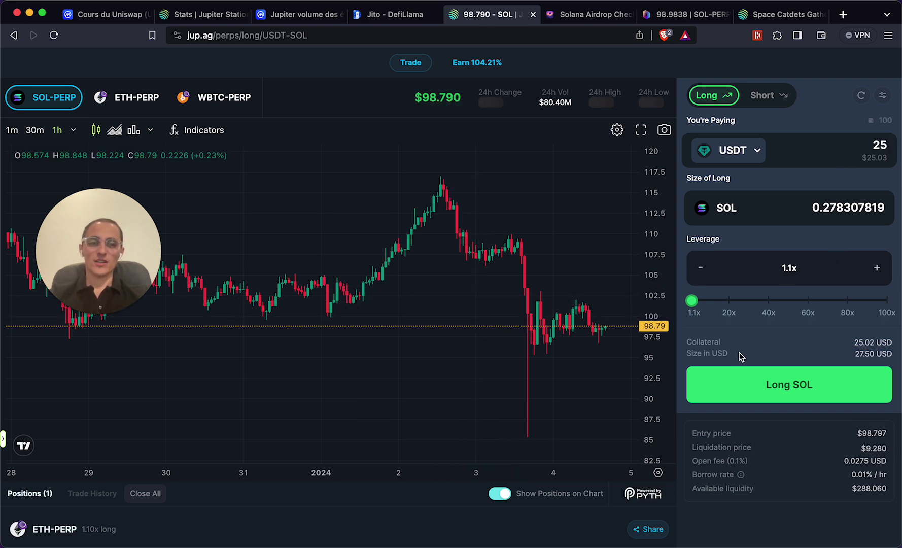
pyautogui.moveTo(692, 301)
pyautogui.moveTo(691, 300)
pyautogui.mouseDown()
pyautogui.moveTo(886, 300)
pyautogui.moveTo(690, 302)
pyautogui.mouseUp()
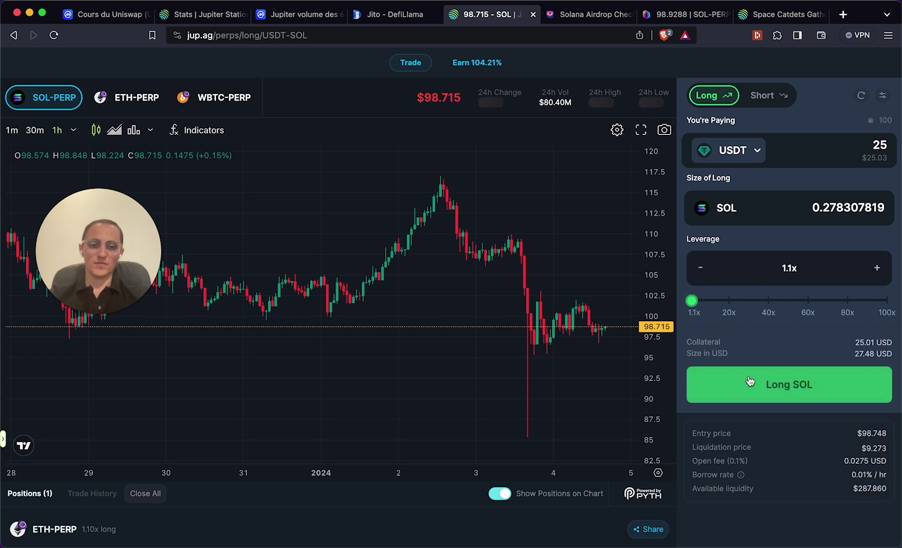
pyautogui.click(750, 381)
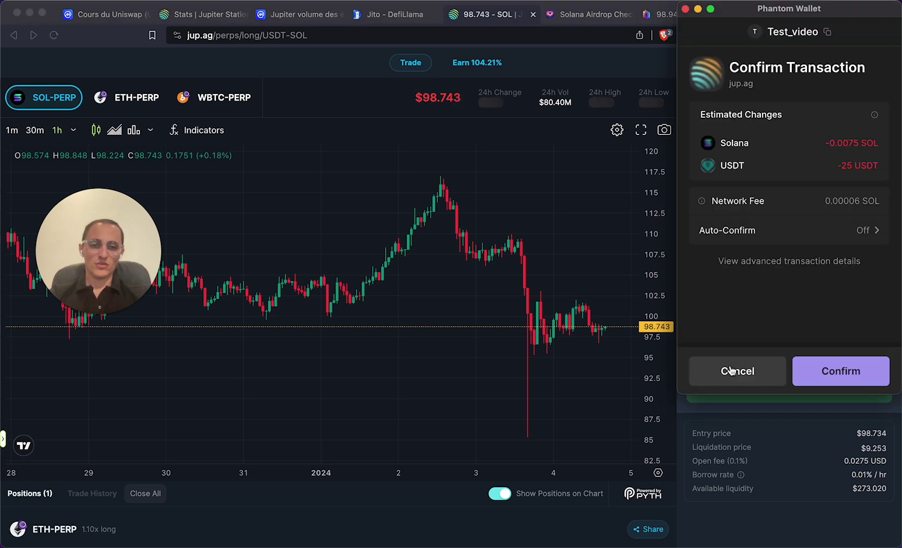
pyautogui.click(737, 372)
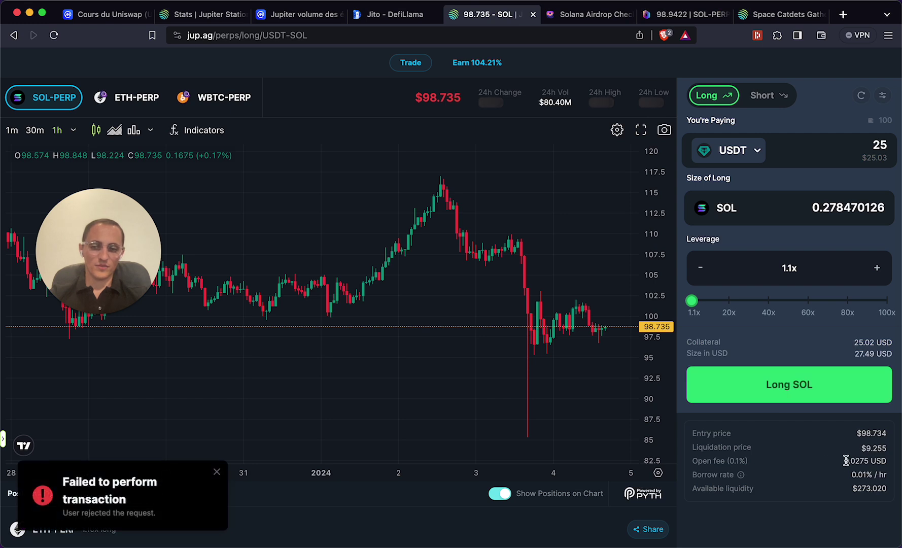
# Examine the open fee and hourly borrow rate of the SOL long.
pyautogui.moveTo(844, 460); pyautogui.dragTo(888, 460)
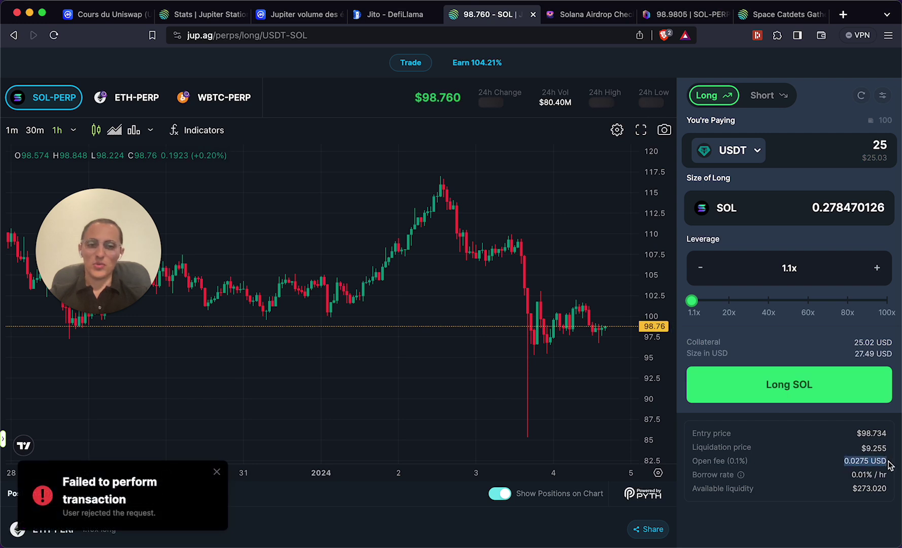
pyautogui.click(747, 460)
pyautogui.doubleClick(747, 460)
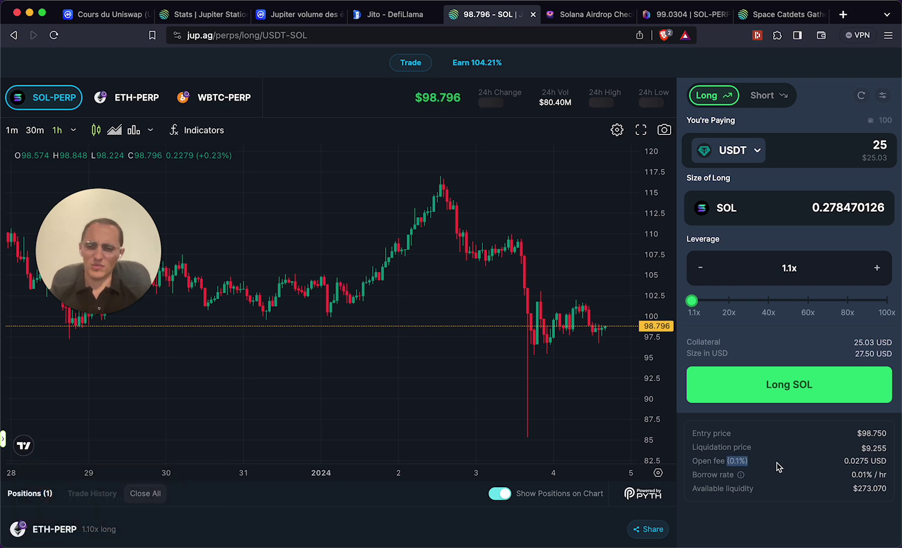
pyautogui.click(854, 476)
pyautogui.moveTo(854, 475); pyautogui.dragTo(895, 478)
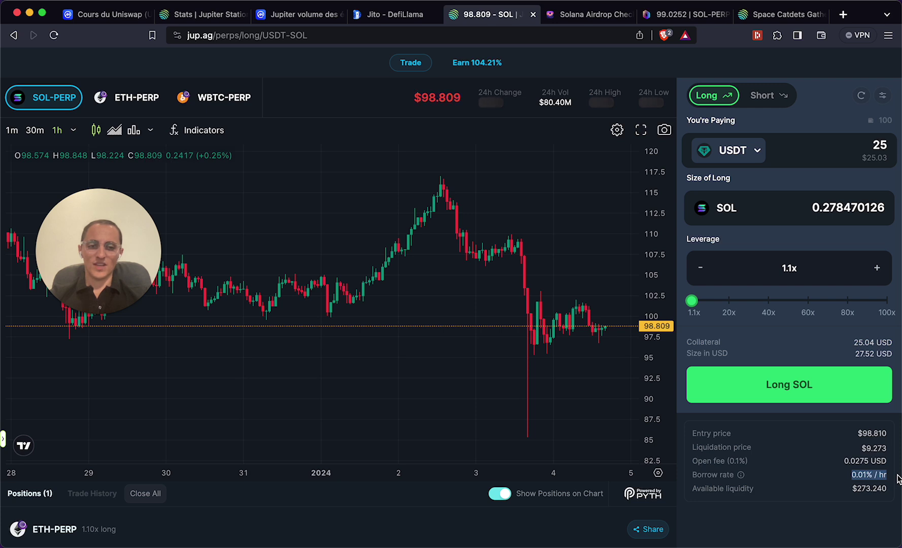